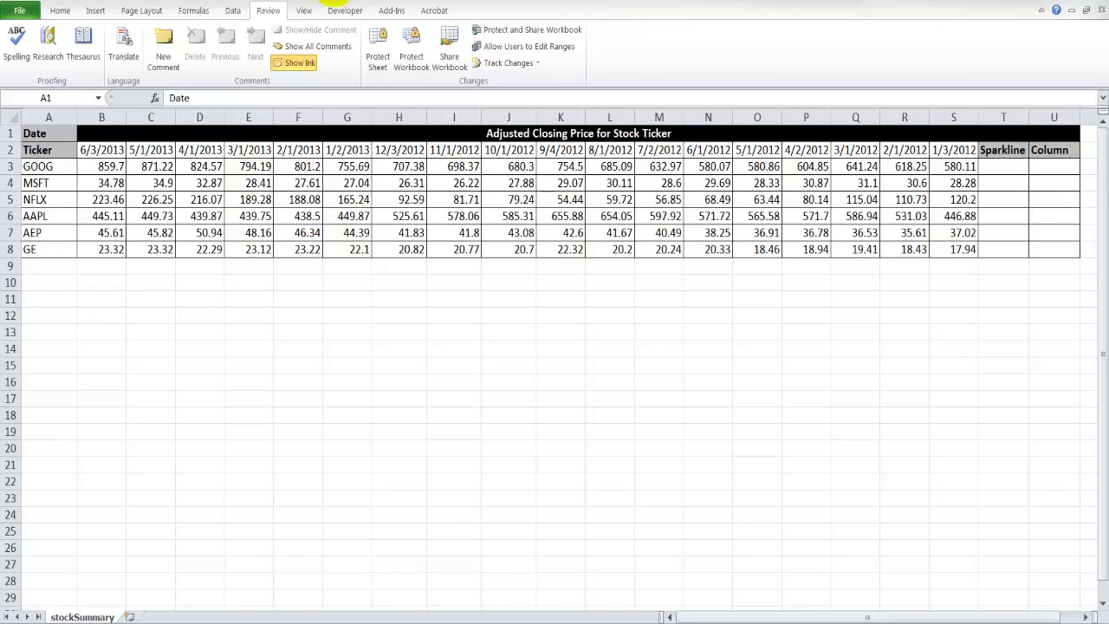
Examine the stock tickers, their monthly adjusted closing prices and the order of the date headers
{"action": "left_click", "coordinate": [303, 3]}
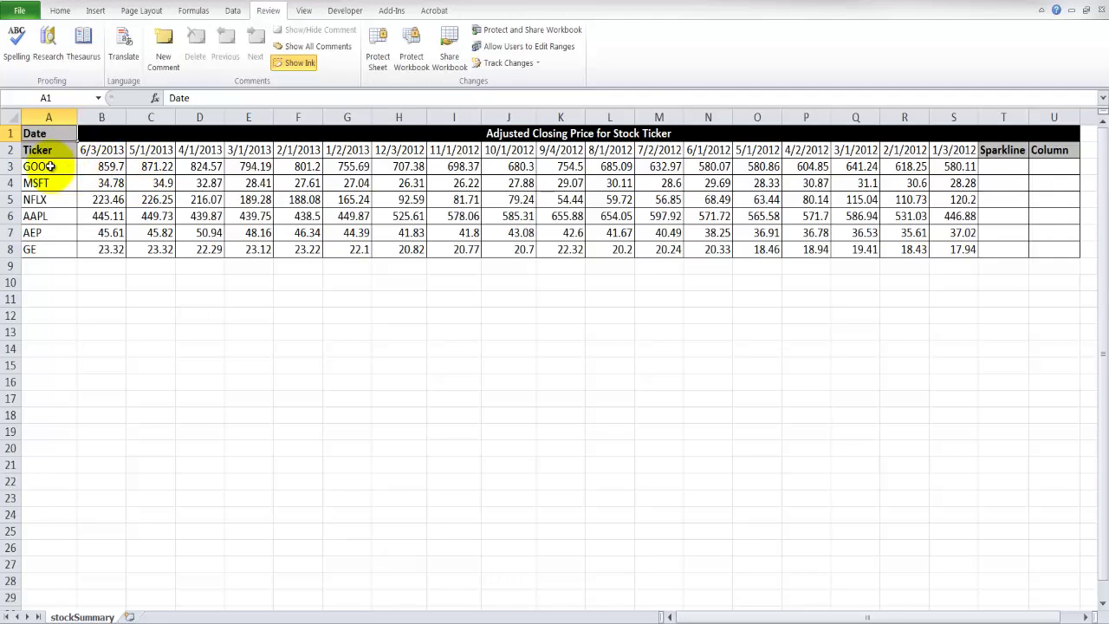
{"action": "left_click_drag", "start_coordinate": [50, 166], "coordinate": [49, 249]}
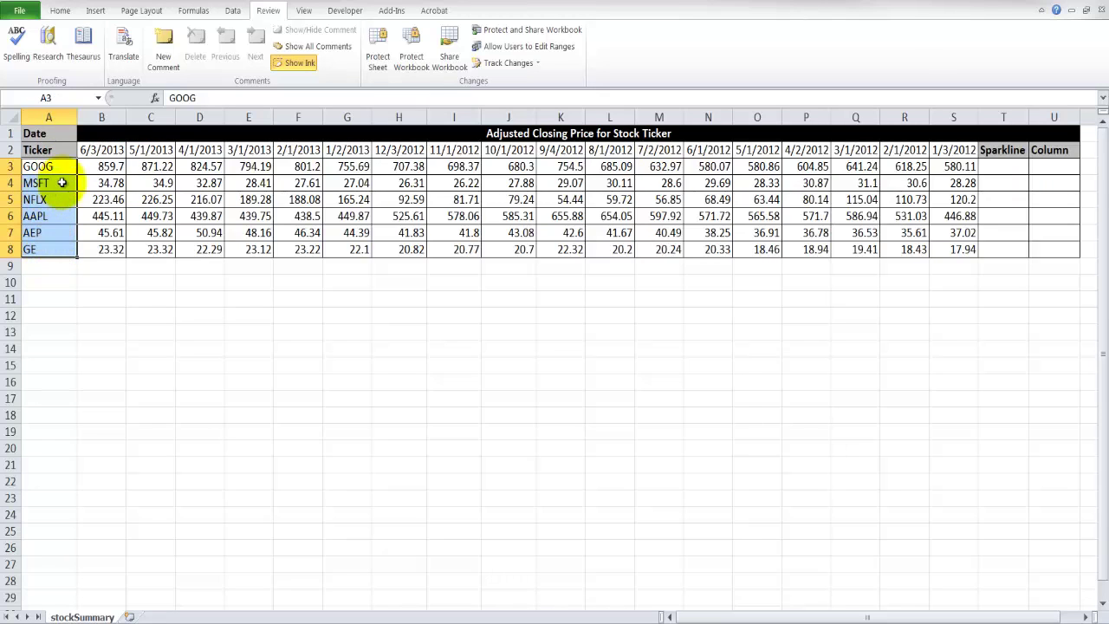
{"action": "left_click_drag", "start_coordinate": [99, 164], "coordinate": [956, 251]}
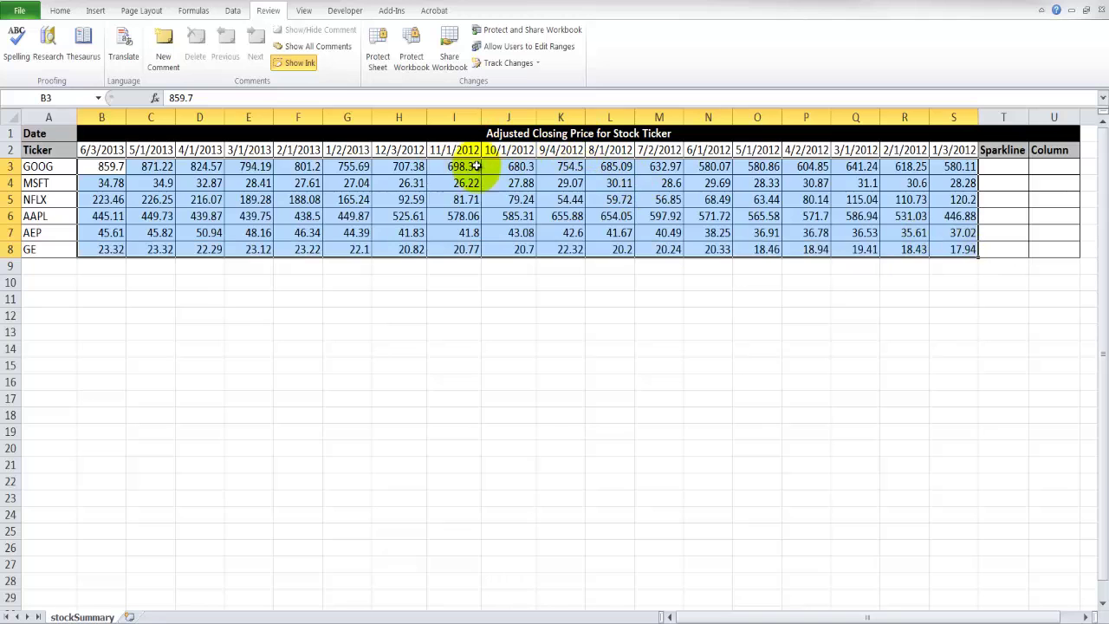
{"action": "left_click_drag", "start_coordinate": [102, 149], "coordinate": [940, 155]}
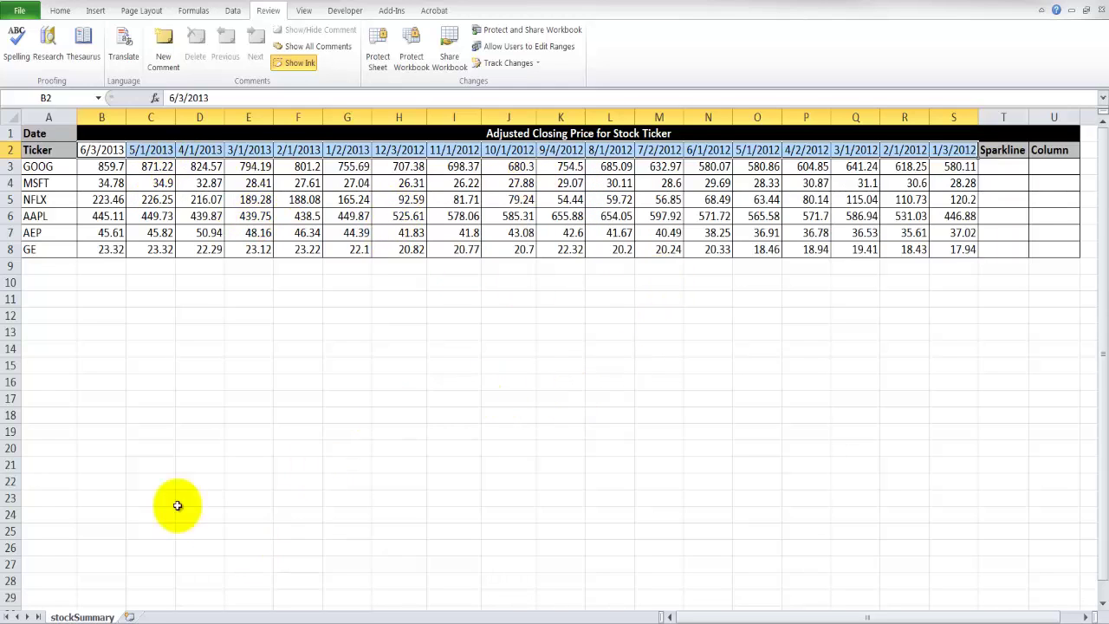
{"action": "left_click", "coordinate": [98, 150]}
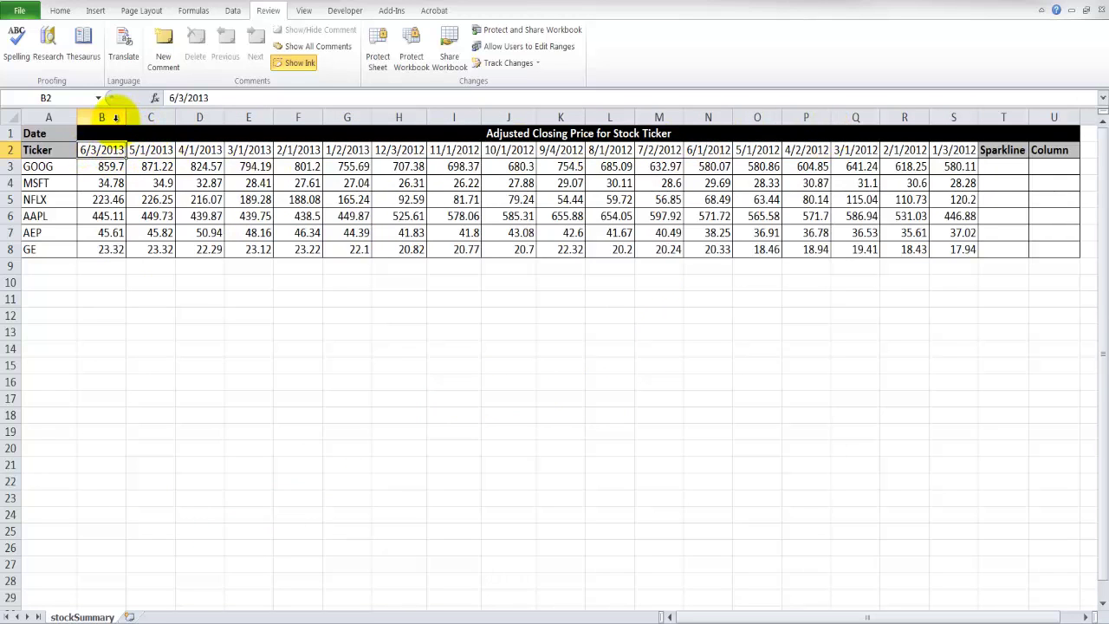
{"action": "left_click_drag", "start_coordinate": [108, 116], "coordinate": [961, 116]}
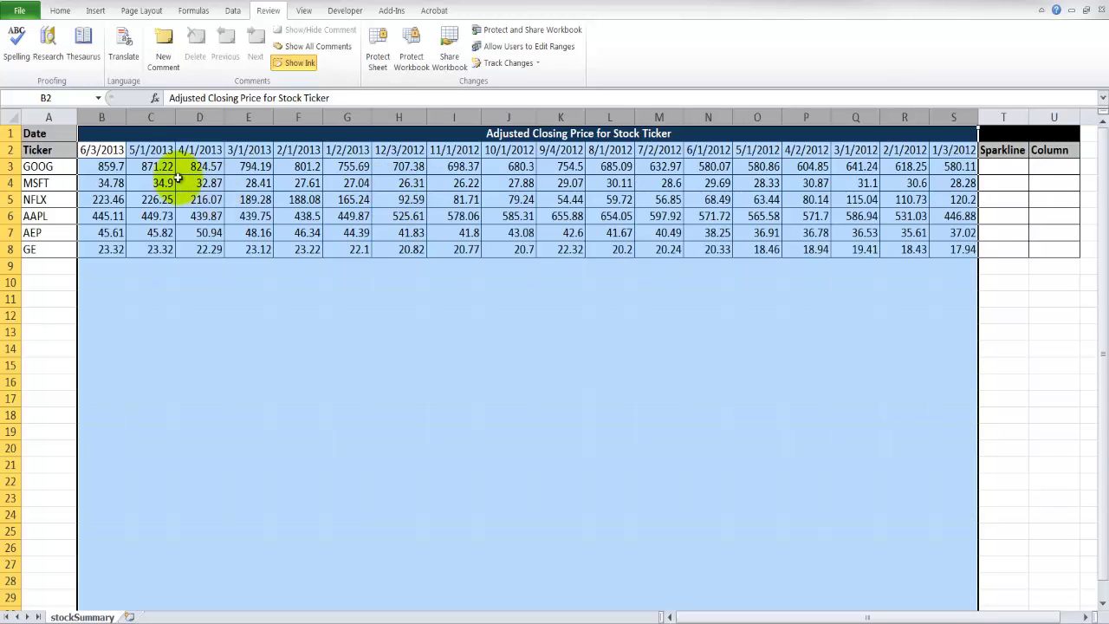
Sort the range B2:S8 left to right by Row 2 values, from oldest to newest
{"action": "left_click_drag", "start_coordinate": [108, 149], "coordinate": [960, 250]}
{"action": "left_click", "coordinate": [232, 12]}
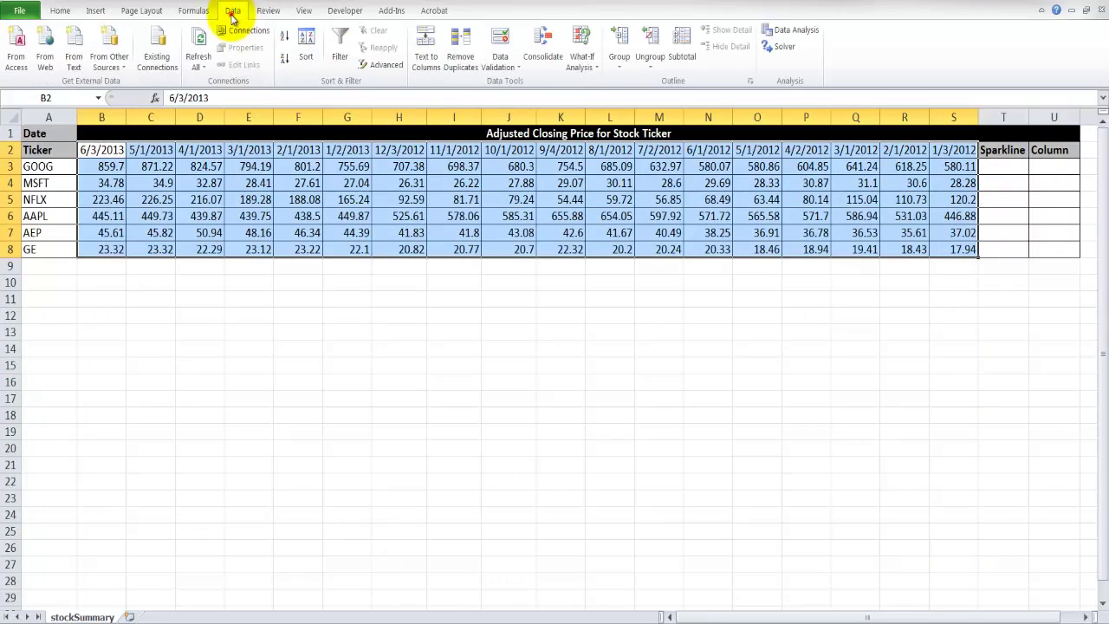
{"action": "left_click", "coordinate": [306, 56]}
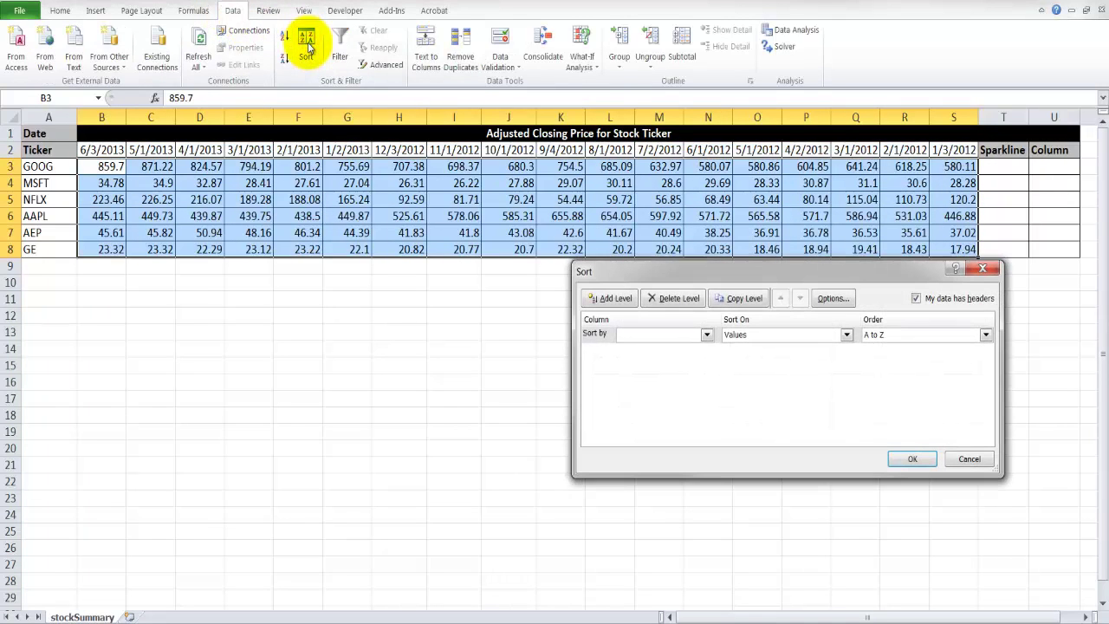
{"action": "left_click_drag", "start_coordinate": [721, 271], "coordinate": [530, 291]}
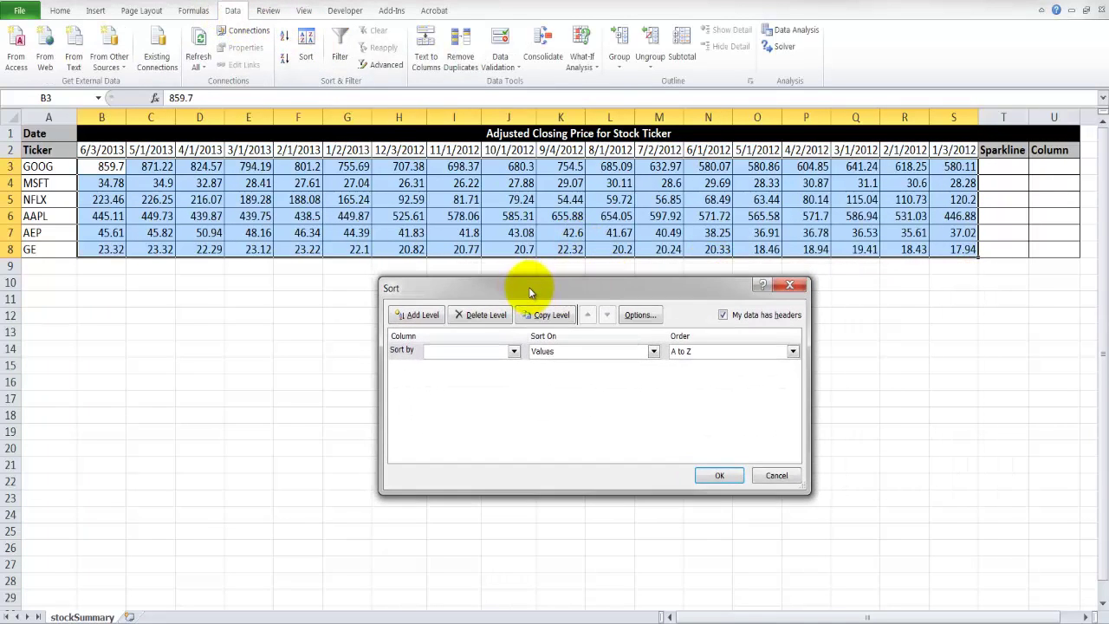
{"action": "left_click", "coordinate": [642, 318]}
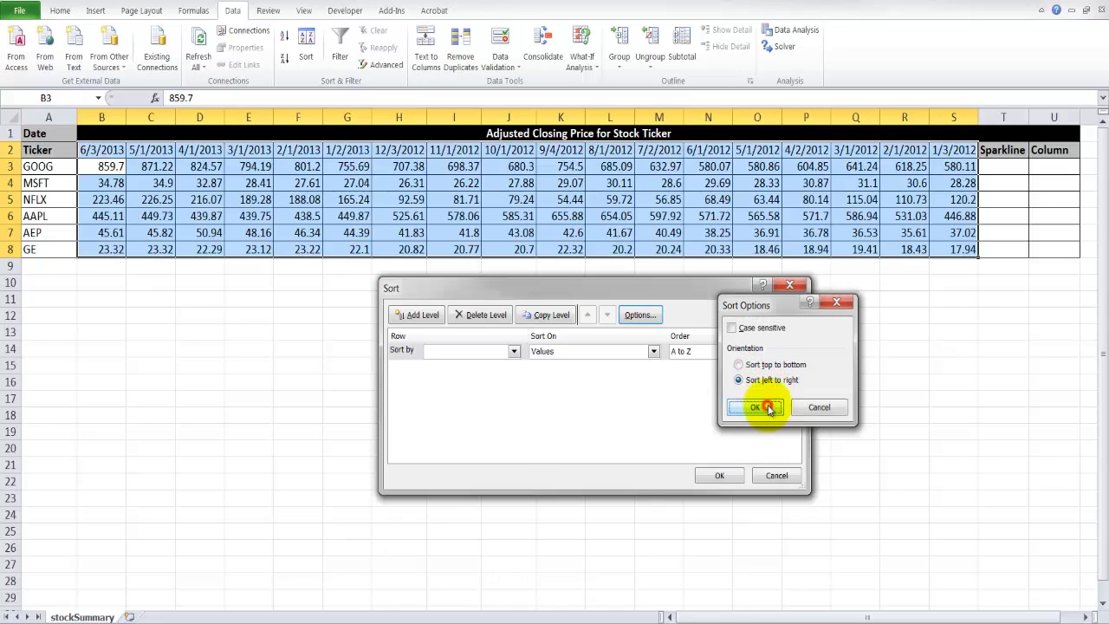
{"action": "left_click", "coordinate": [766, 407]}
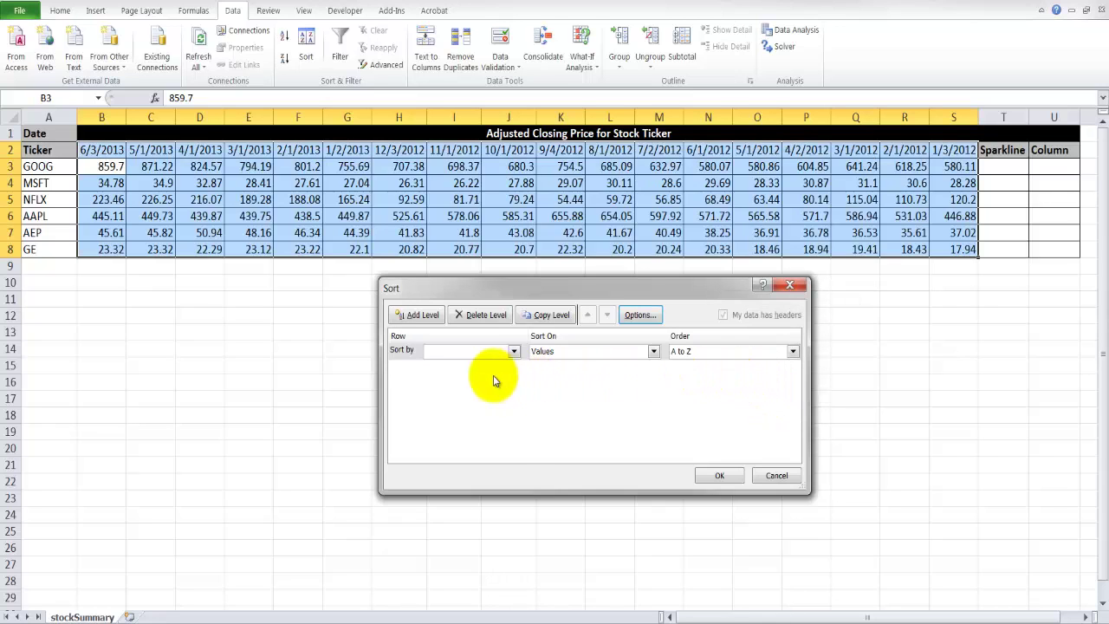
{"action": "left_click", "coordinate": [488, 354]}
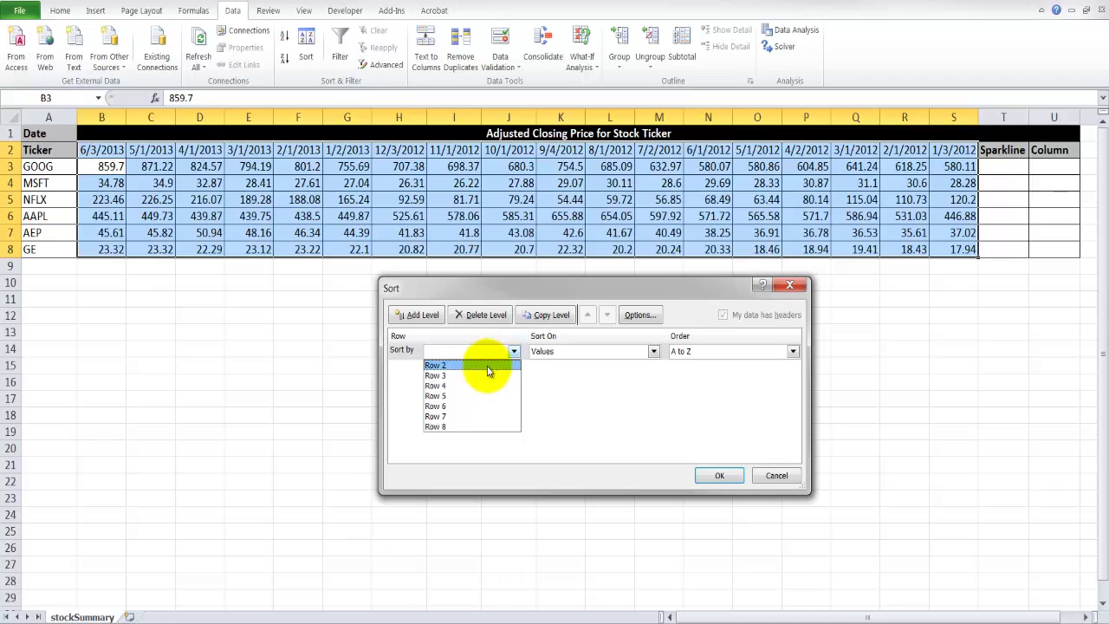
{"action": "left_click", "coordinate": [488, 365]}
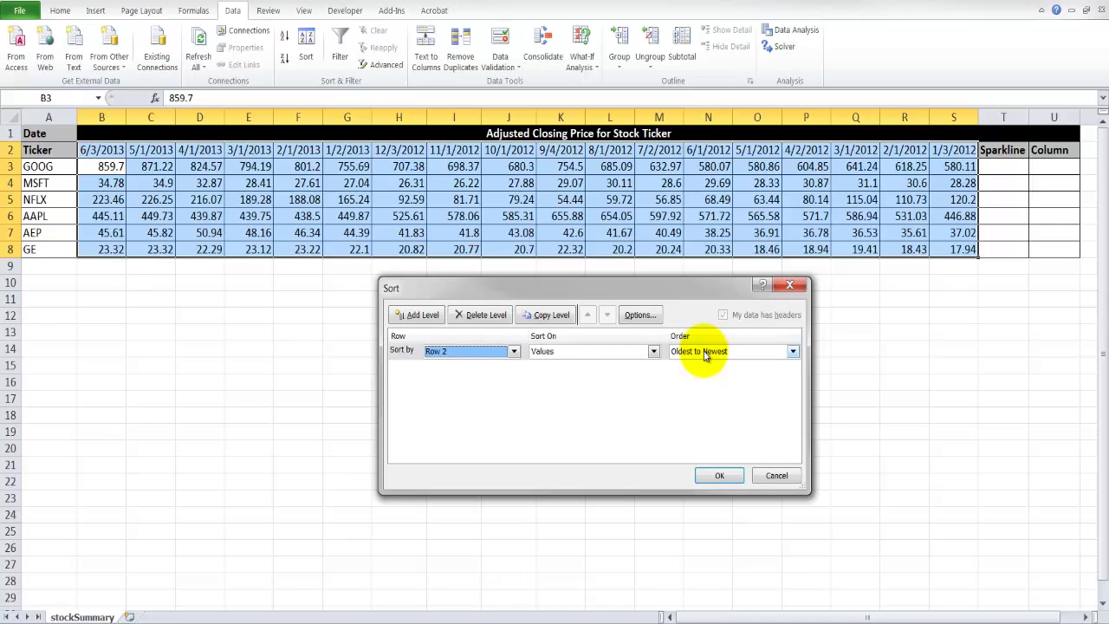
{"action": "left_click", "coordinate": [718, 475]}
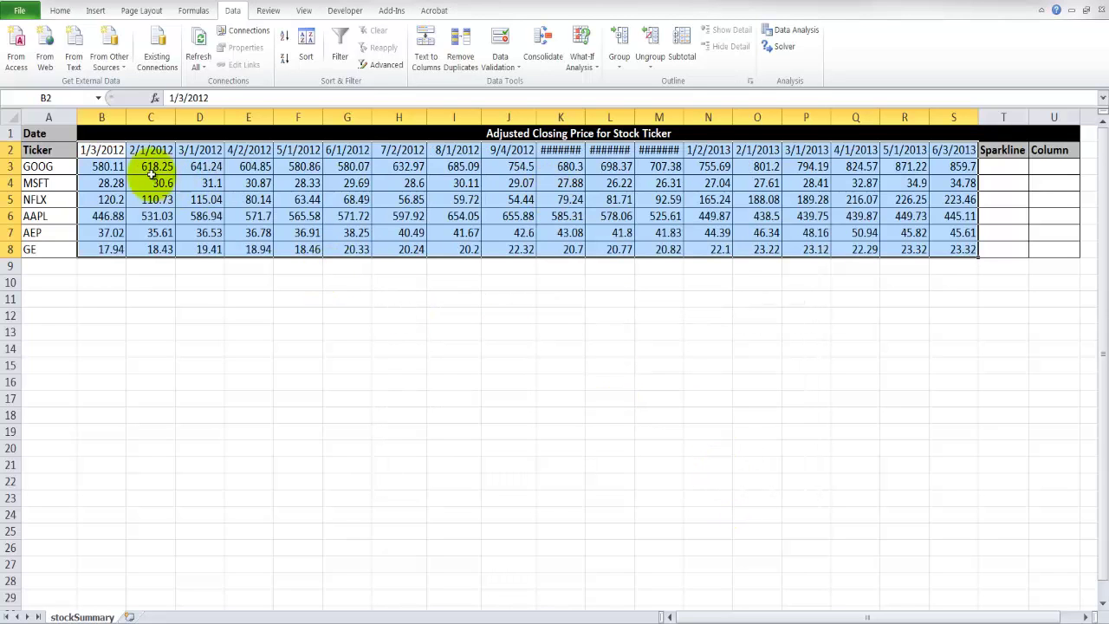
Autofit the width of all the sheet's columns to their contents so every date header fits
{"action": "left_click_drag", "start_coordinate": [105, 150], "coordinate": [960, 168]}
{"action": "left_click", "coordinate": [13, 117]}
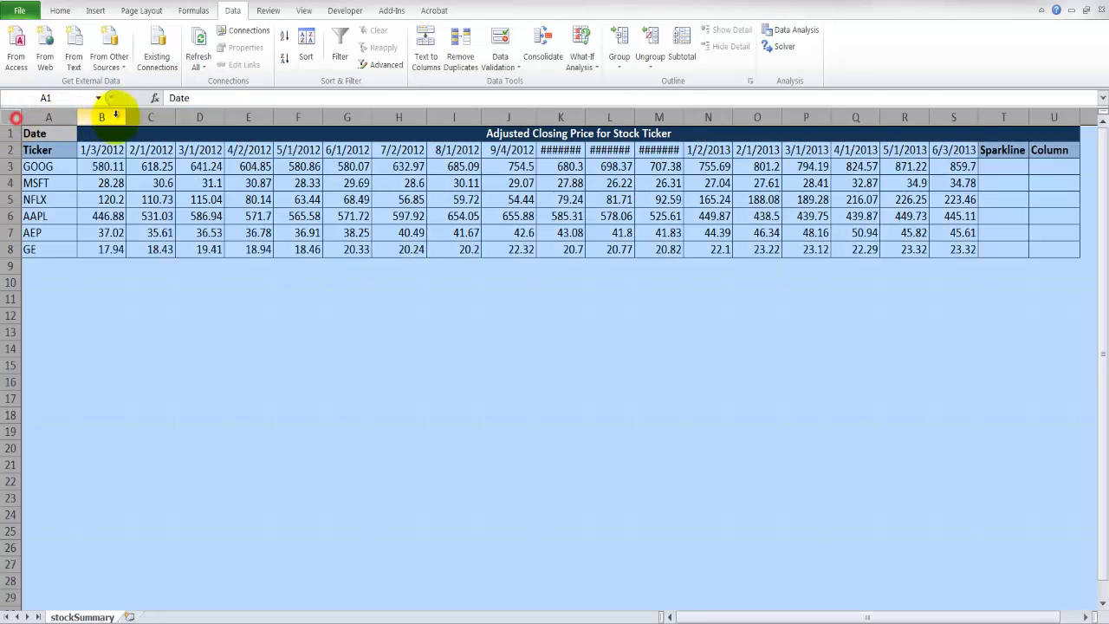
{"action": "double_click", "coordinate": [122, 118]}
{"action": "left_click", "coordinate": [166, 198]}
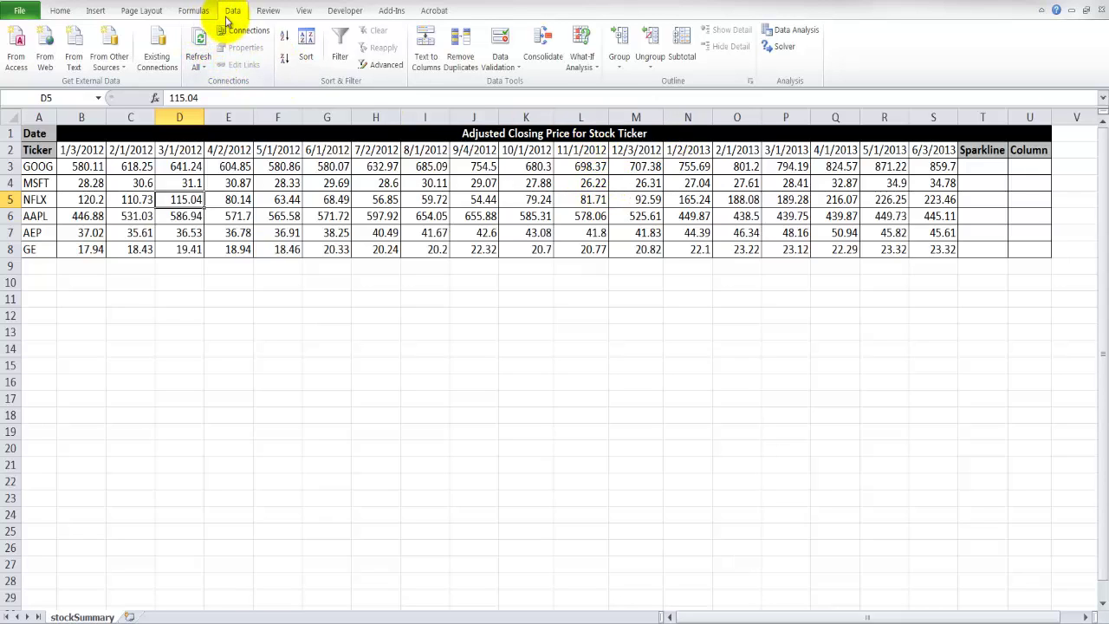
Insert line sparklines in T3:T8 under the Sparkline header, using B3:S8 as the data range
{"action": "left_click", "coordinate": [110, 16]}
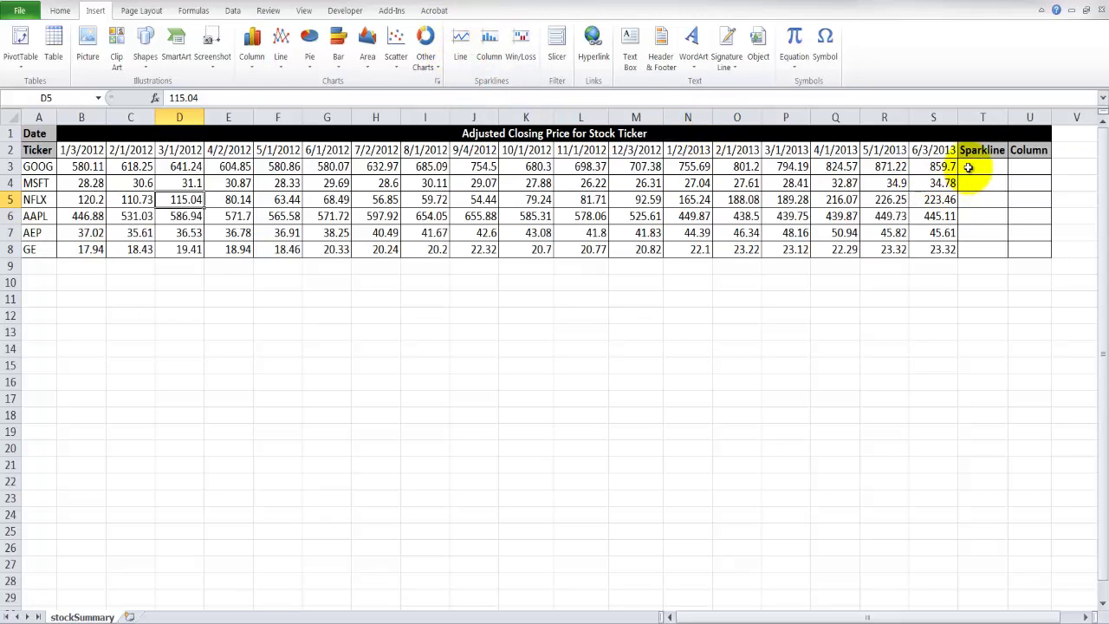
{"action": "left_click_drag", "start_coordinate": [967, 167], "coordinate": [969, 250]}
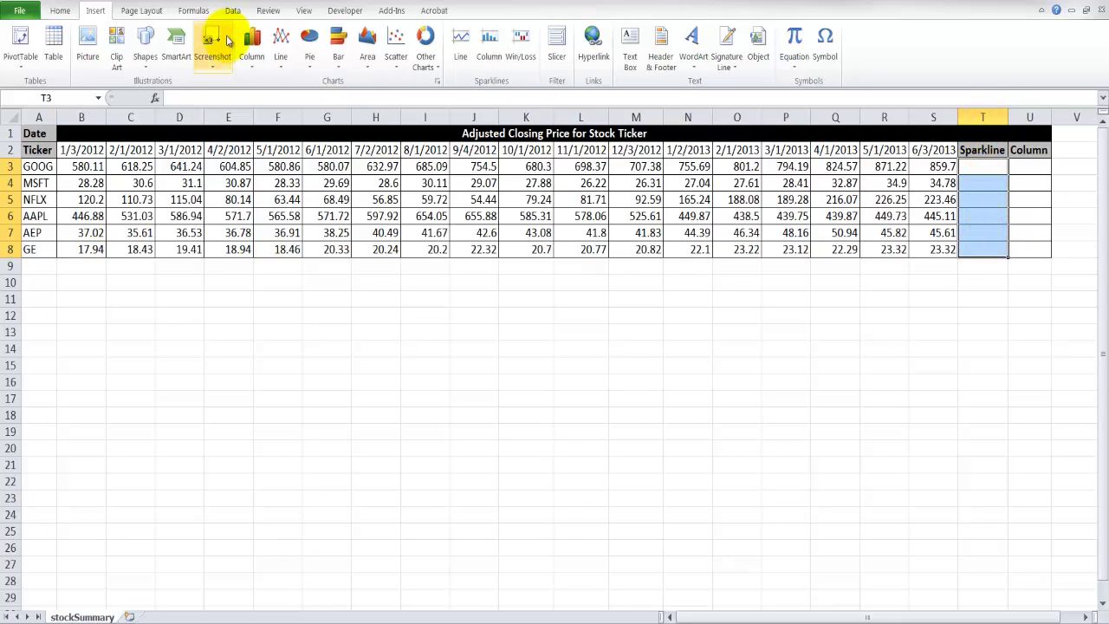
{"action": "left_click", "coordinate": [460, 39]}
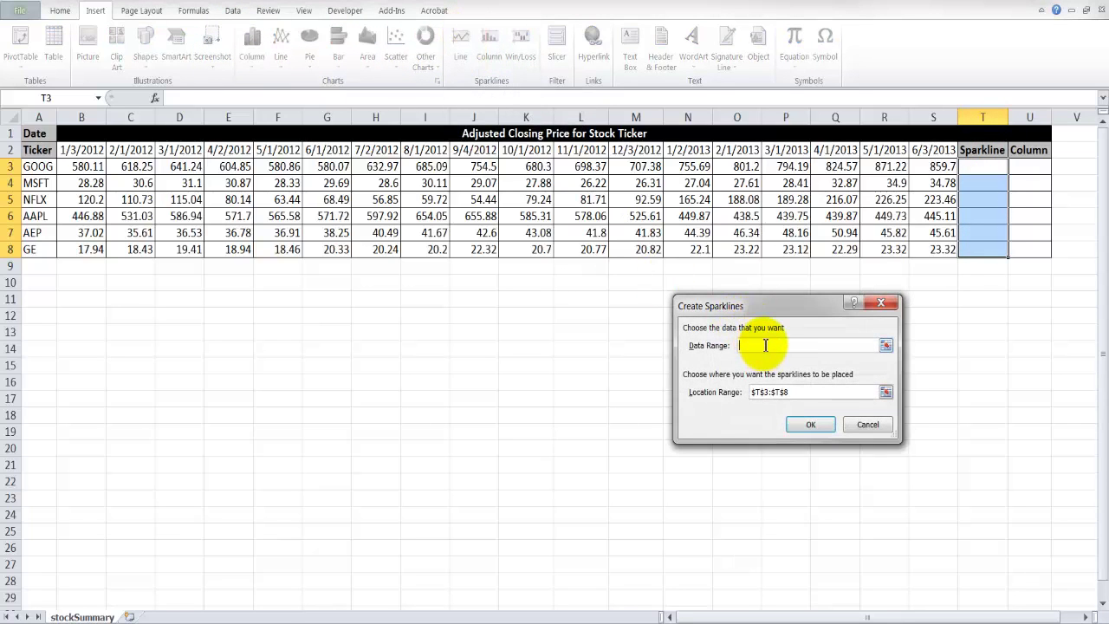
{"action": "left_click", "coordinate": [763, 344]}
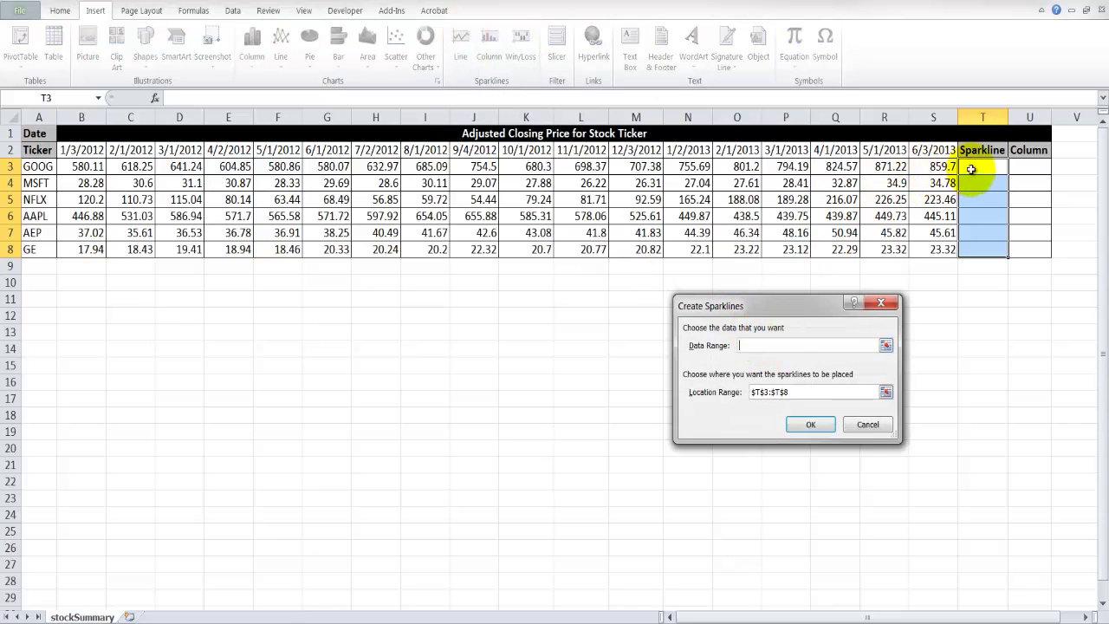
{"action": "left_click_drag", "start_coordinate": [940, 164], "coordinate": [80, 248]}
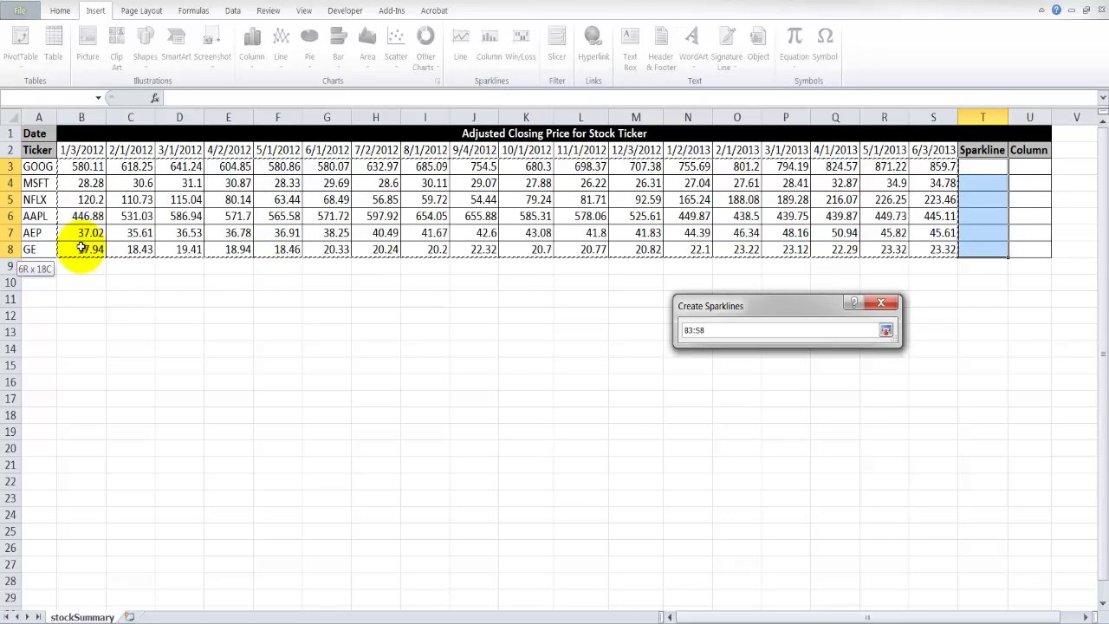
{"action": "left_click_drag", "start_coordinate": [81, 248], "coordinate": [82, 249]}
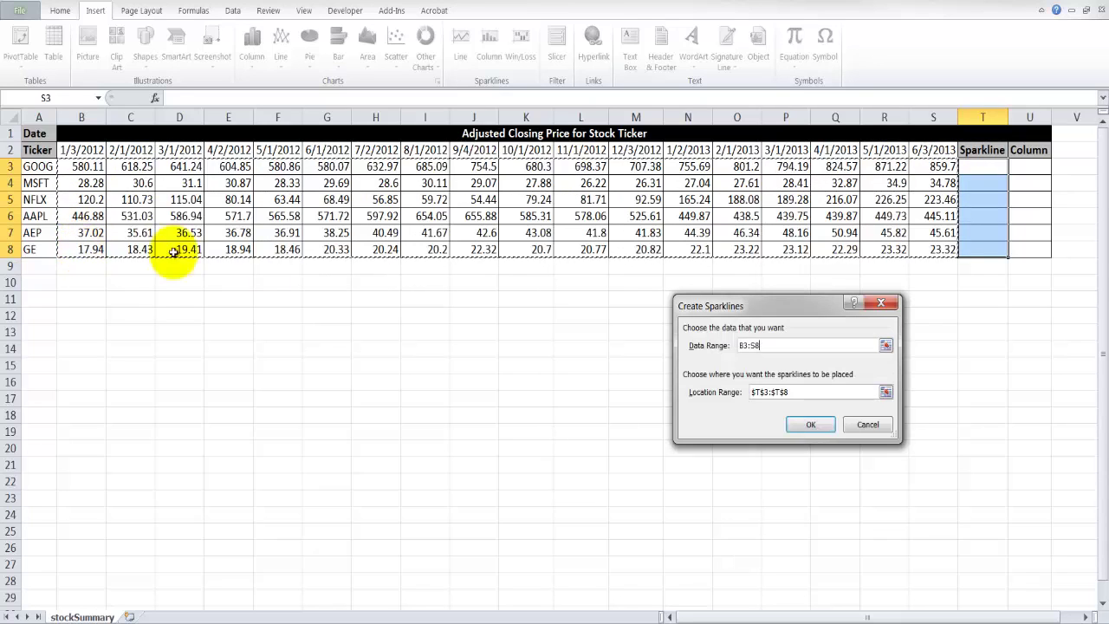
{"action": "left_click", "coordinate": [808, 424]}
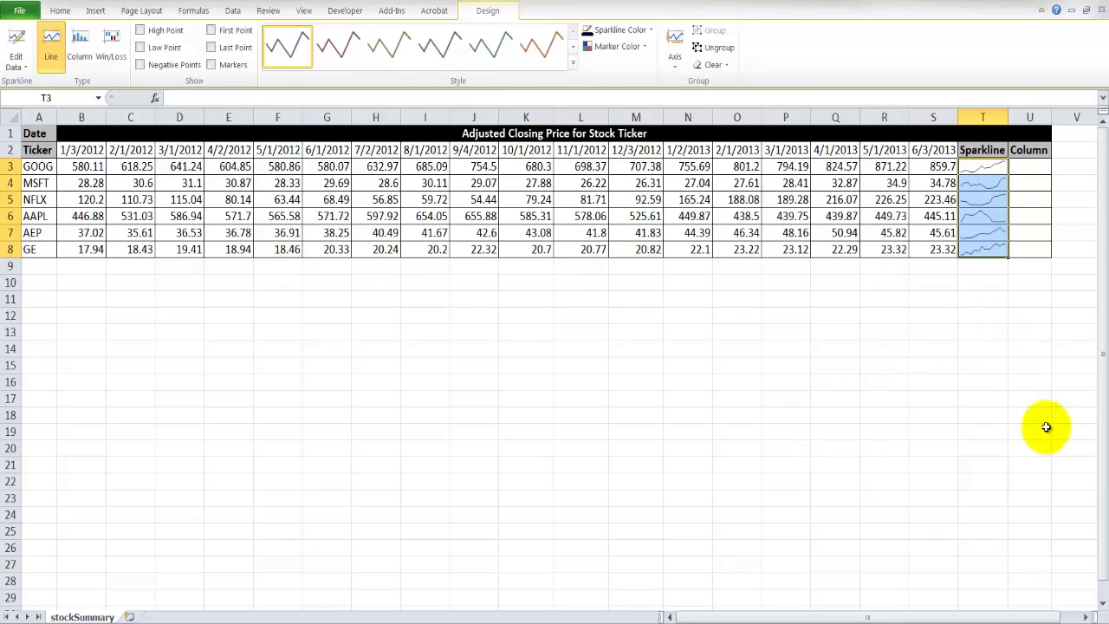
{"action": "left_click", "coordinate": [953, 295]}
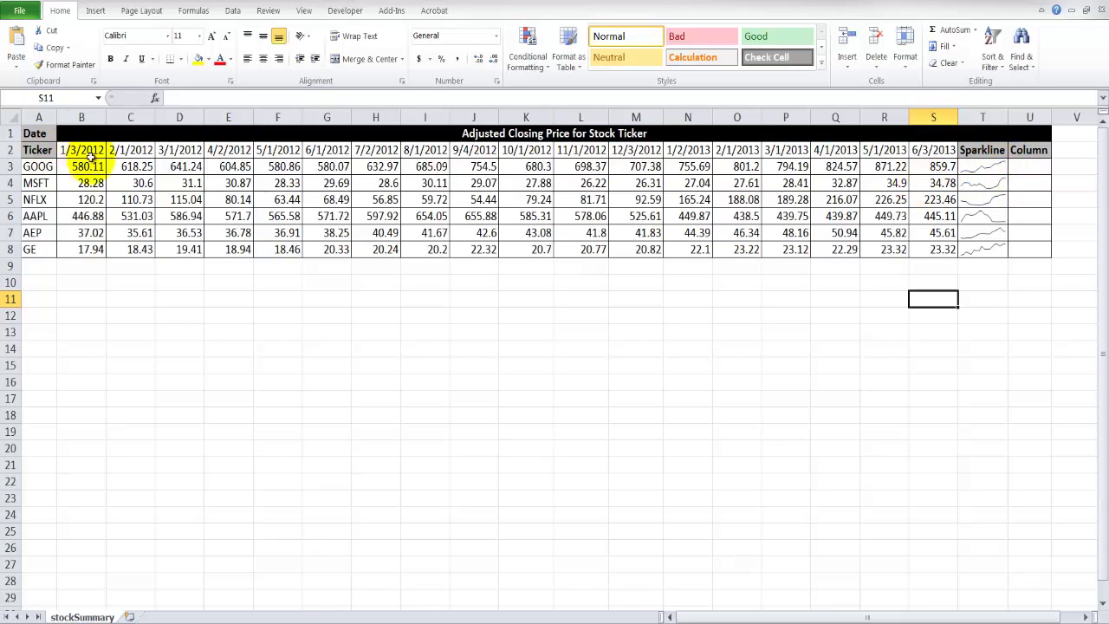
Review the line sparklines of the individual tickers against the date range in the header row
{"action": "left_click_drag", "start_coordinate": [84, 152], "coordinate": [938, 151]}
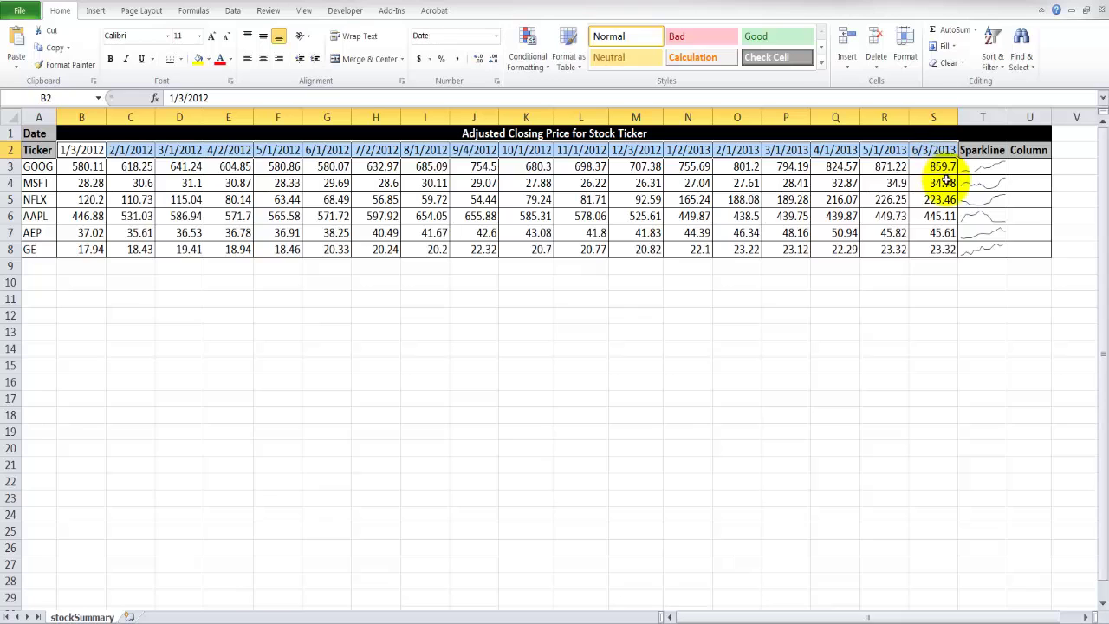
{"action": "left_click", "coordinate": [988, 183]}
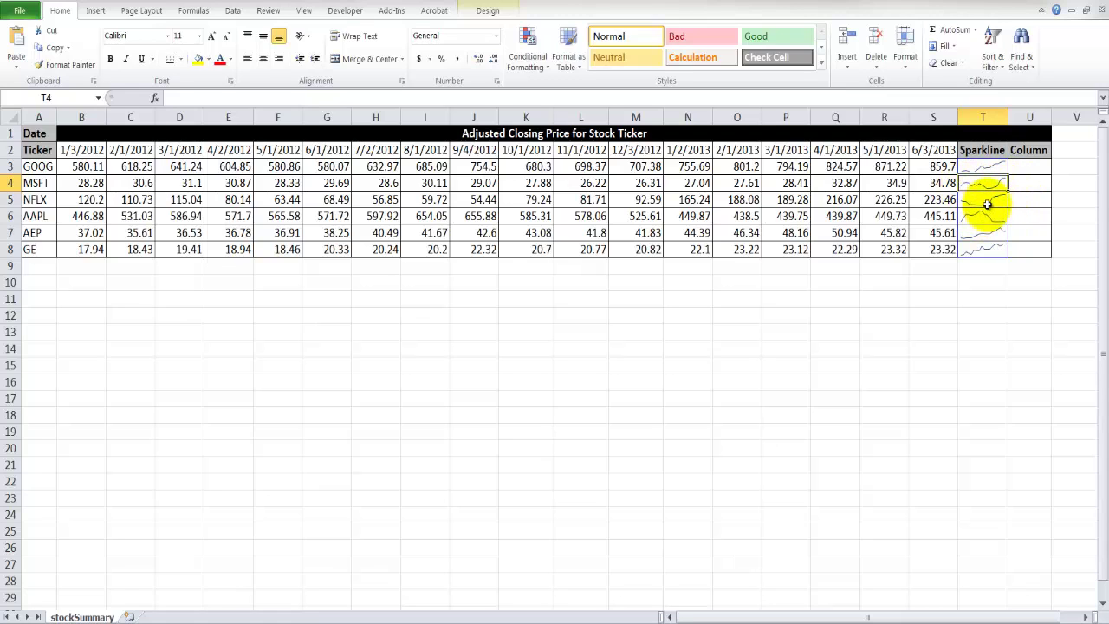
{"action": "left_click", "coordinate": [988, 202]}
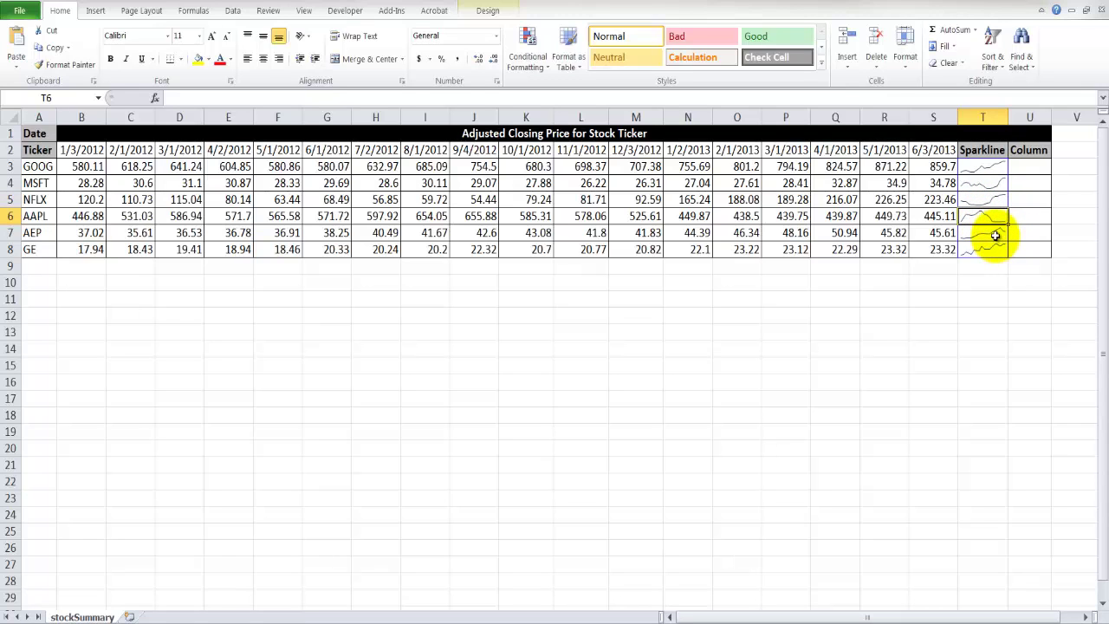
{"action": "left_click", "coordinate": [990, 248]}
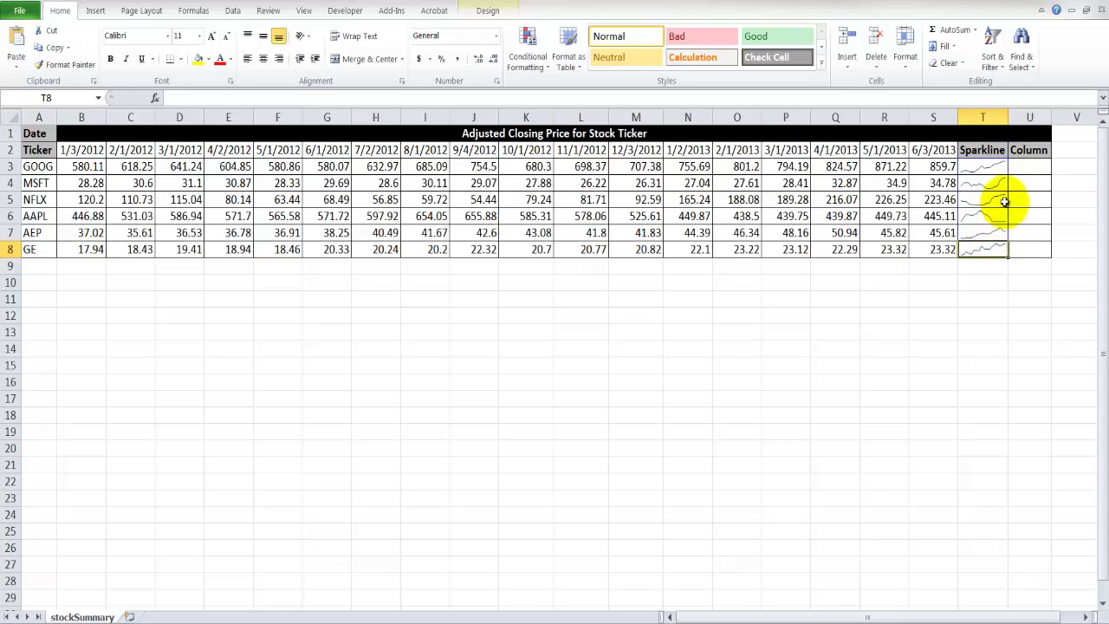
Insert column sparklines in U3:U8 under the Column header, using B3:S8 as the data range
{"action": "left_click_drag", "start_coordinate": [1027, 166], "coordinate": [1022, 249]}
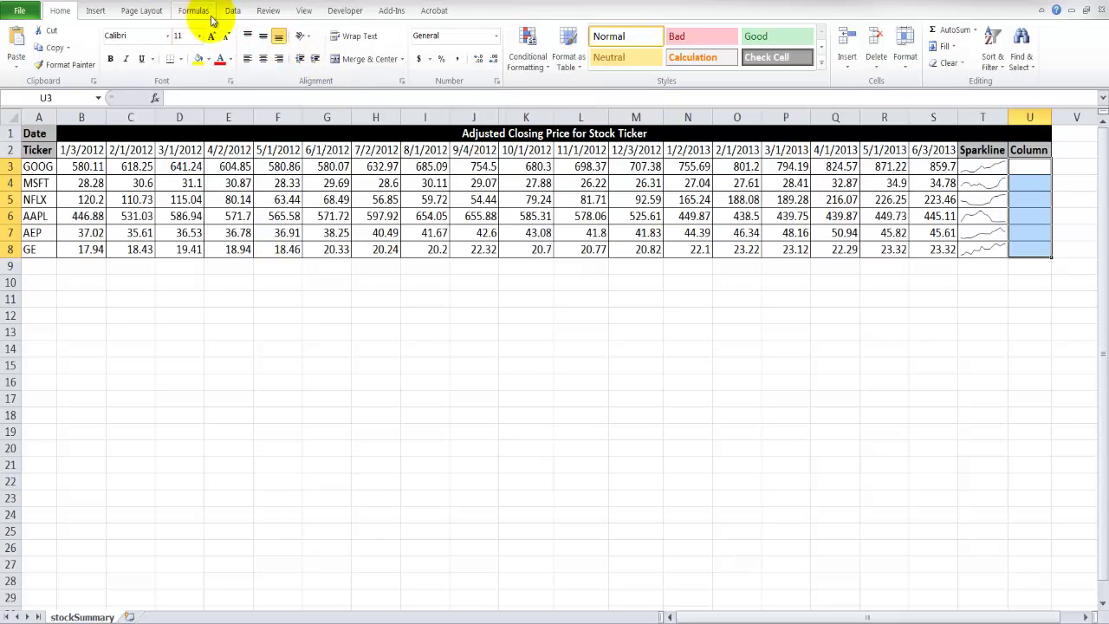
{"action": "left_click", "coordinate": [95, 12]}
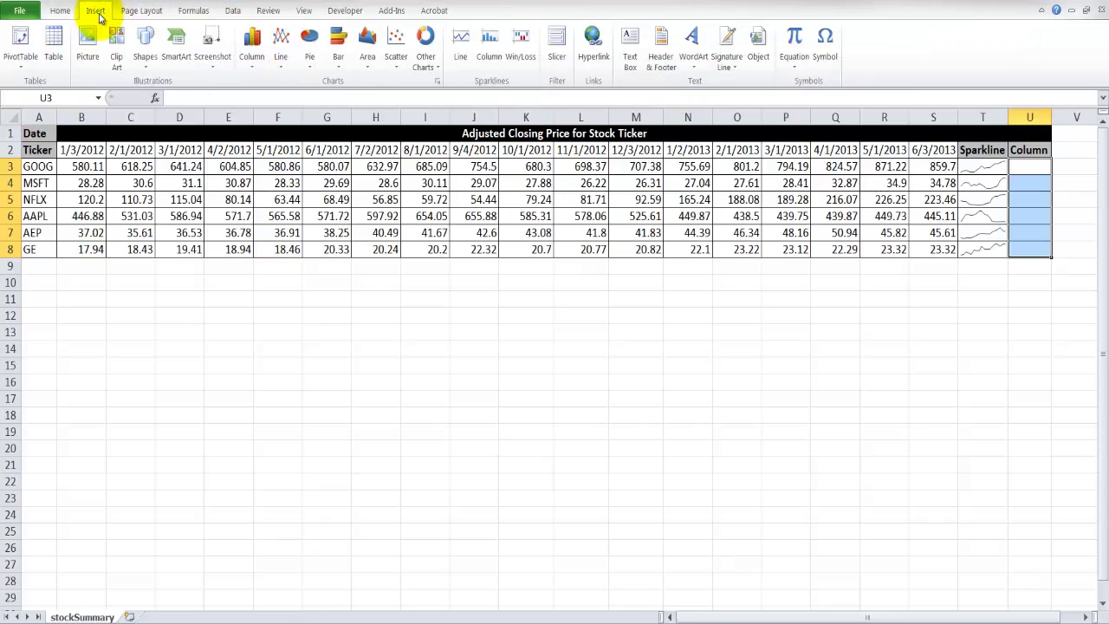
{"action": "left_click", "coordinate": [487, 45]}
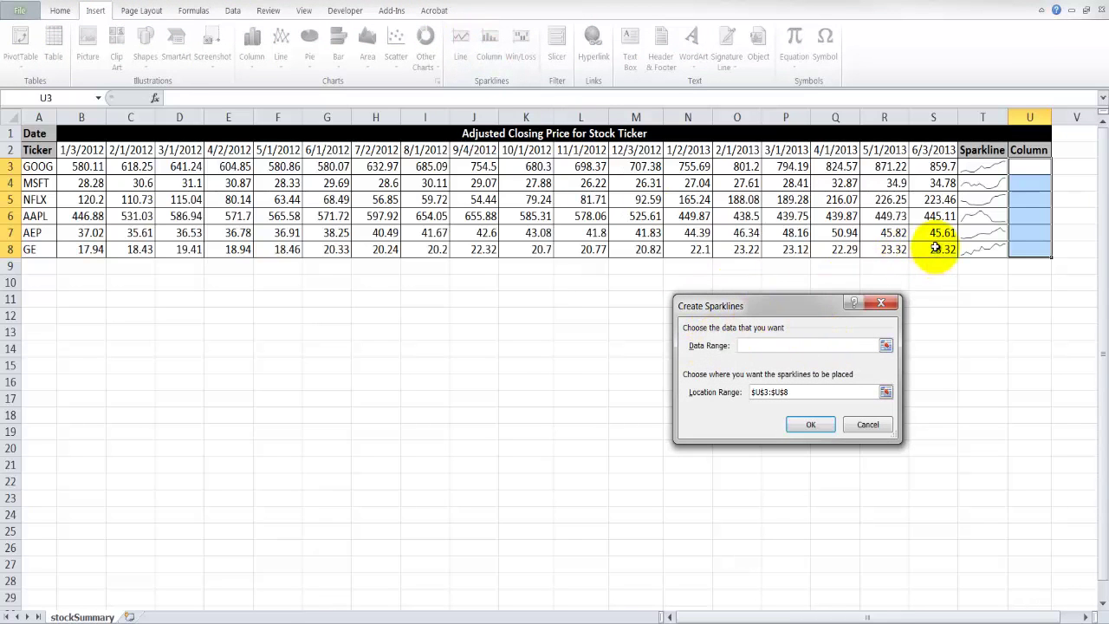
{"action": "left_click_drag", "start_coordinate": [941, 249], "coordinate": [89, 166]}
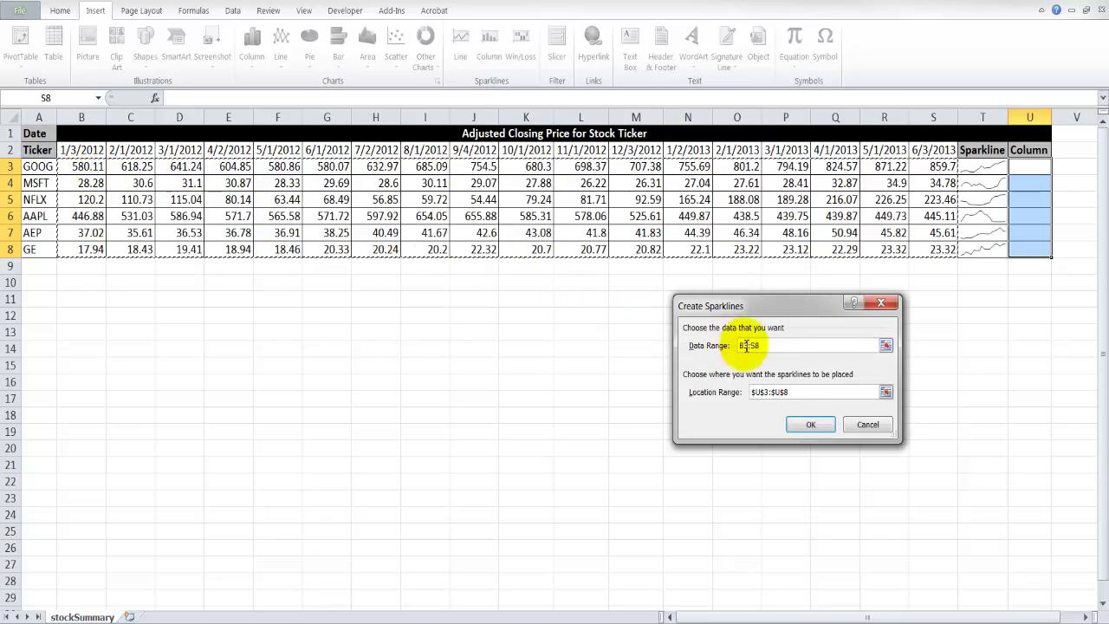
{"action": "left_click", "coordinate": [808, 423]}
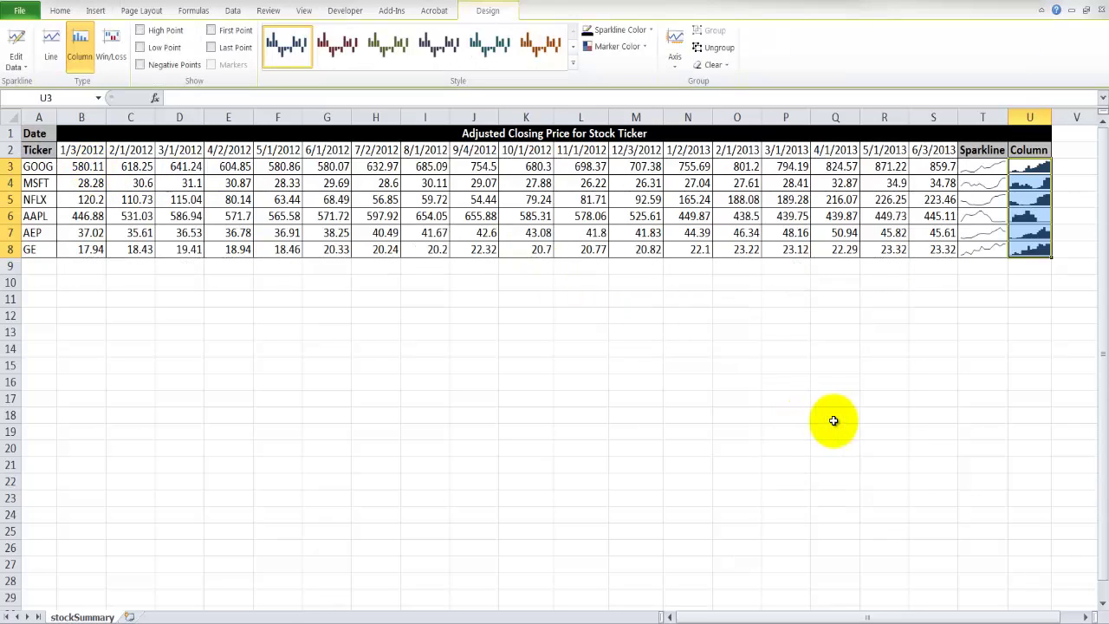
{"action": "left_click", "coordinate": [1085, 616]}
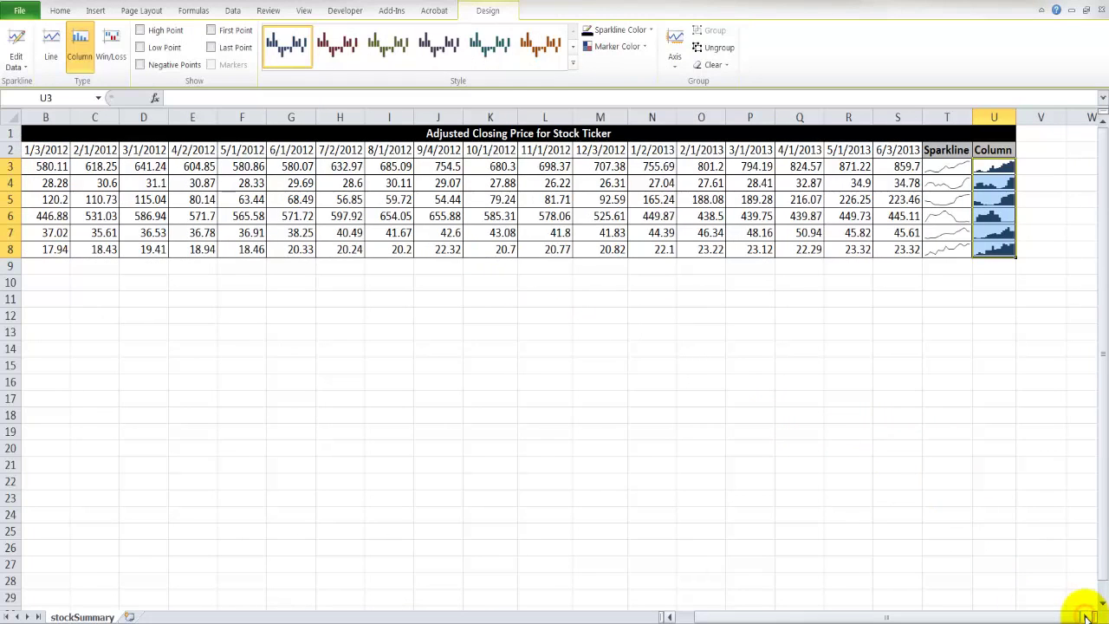
{"action": "left_click", "coordinate": [990, 300]}
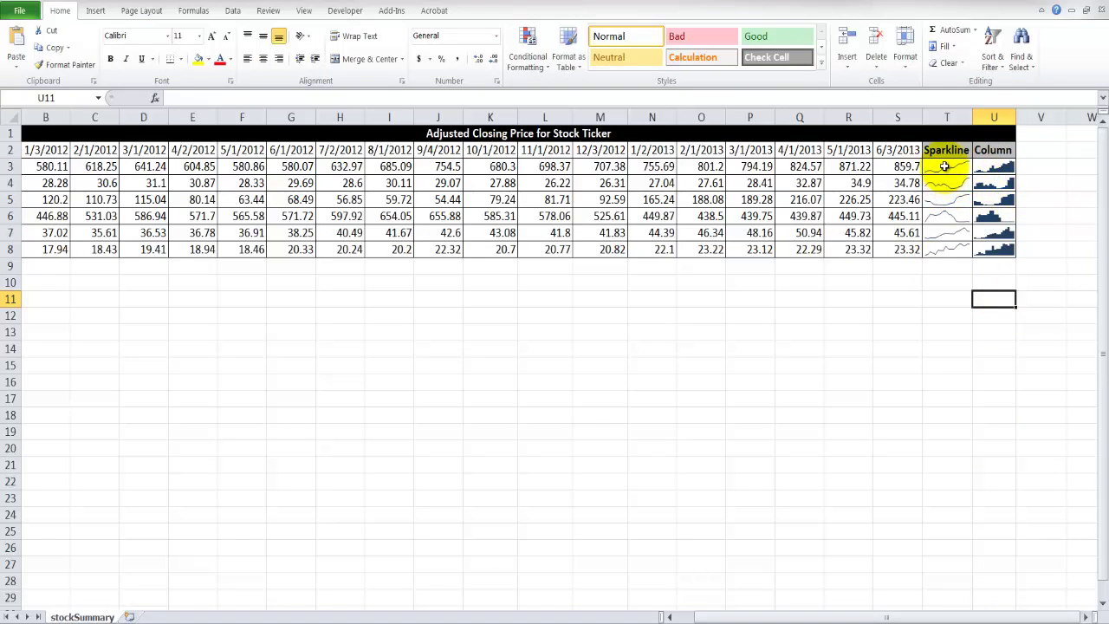
Apply the dark gray gallery style to the line sparklines in T3:T8 and the column sparklines in U3:U8
{"action": "left_click_drag", "start_coordinate": [946, 164], "coordinate": [940, 246]}
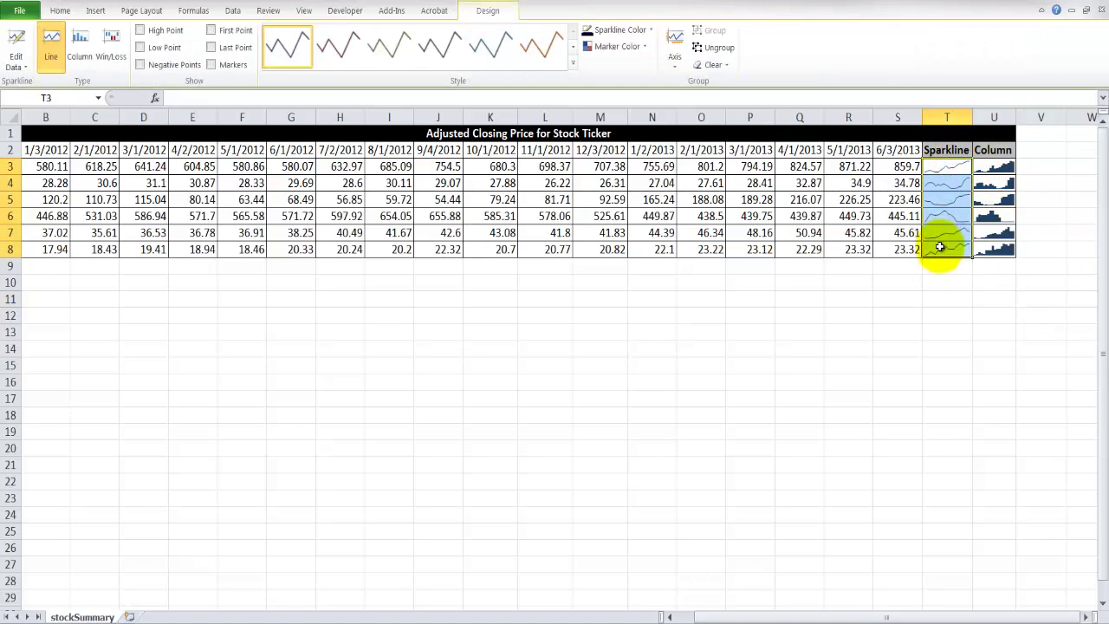
{"action": "left_click_drag", "start_coordinate": [946, 165], "coordinate": [960, 250]}
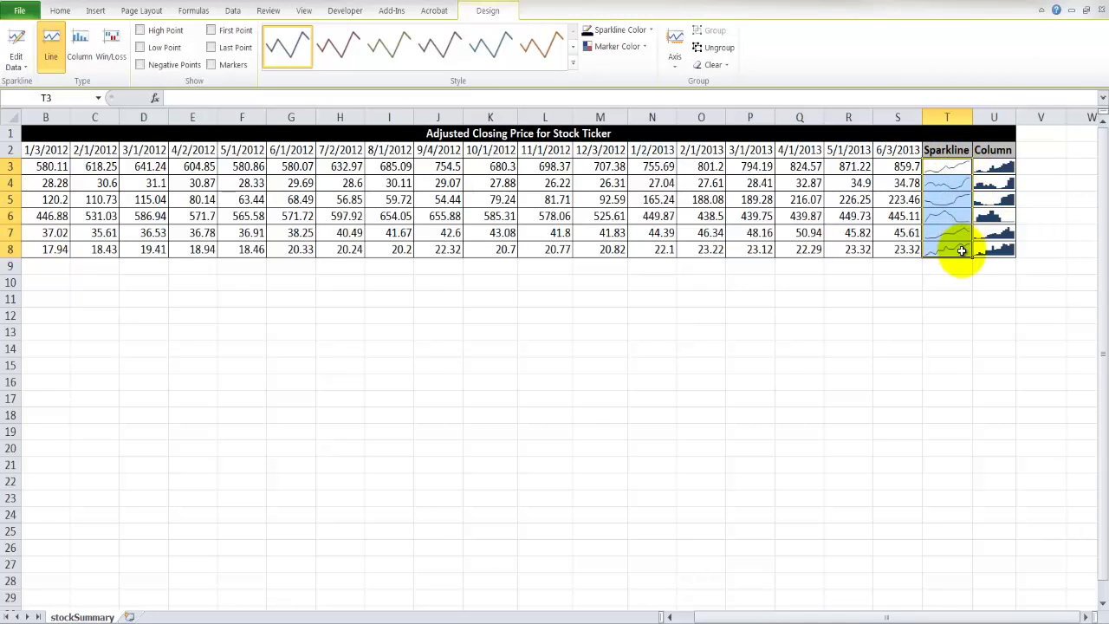
{"action": "left_click", "coordinate": [573, 63]}
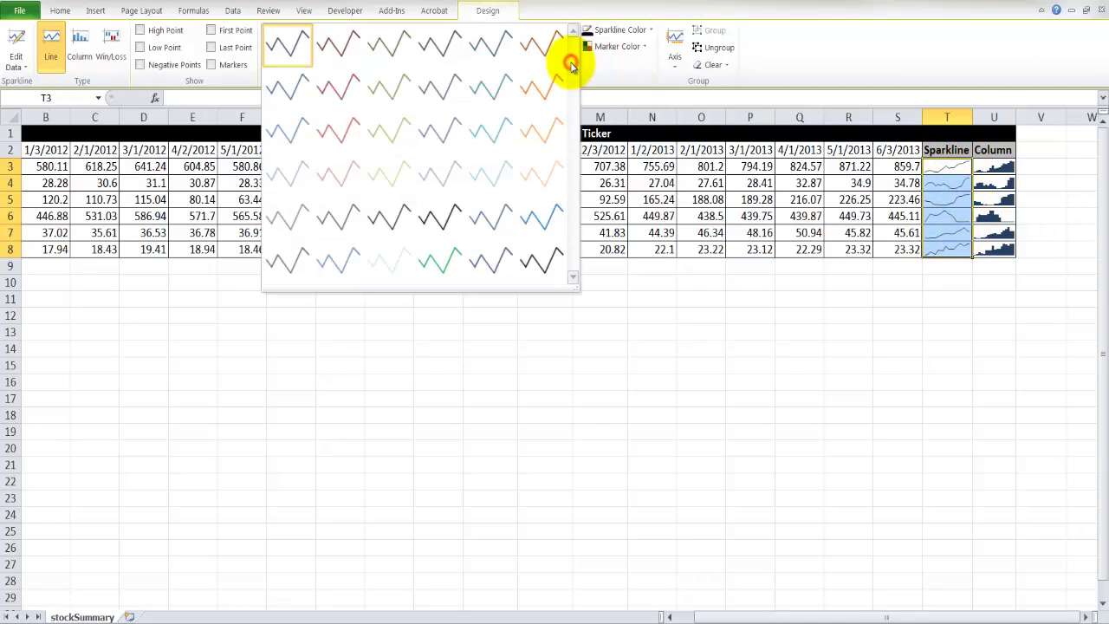
{"action": "left_click", "coordinate": [286, 217]}
{"action": "left_click_drag", "start_coordinate": [993, 166], "coordinate": [994, 253]}
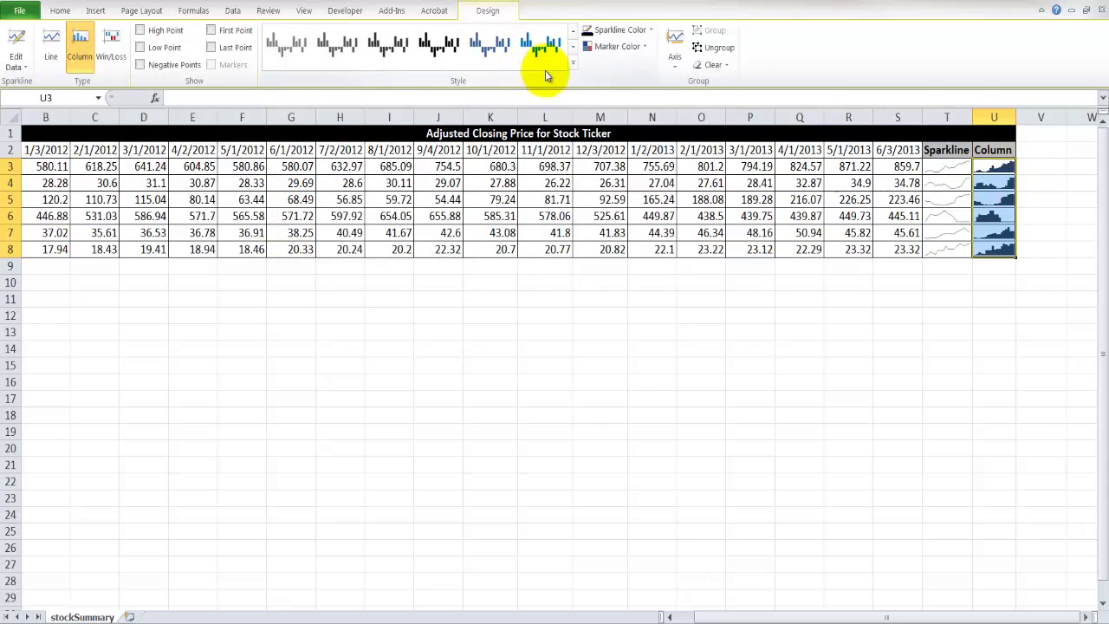
{"action": "left_click", "coordinate": [571, 66]}
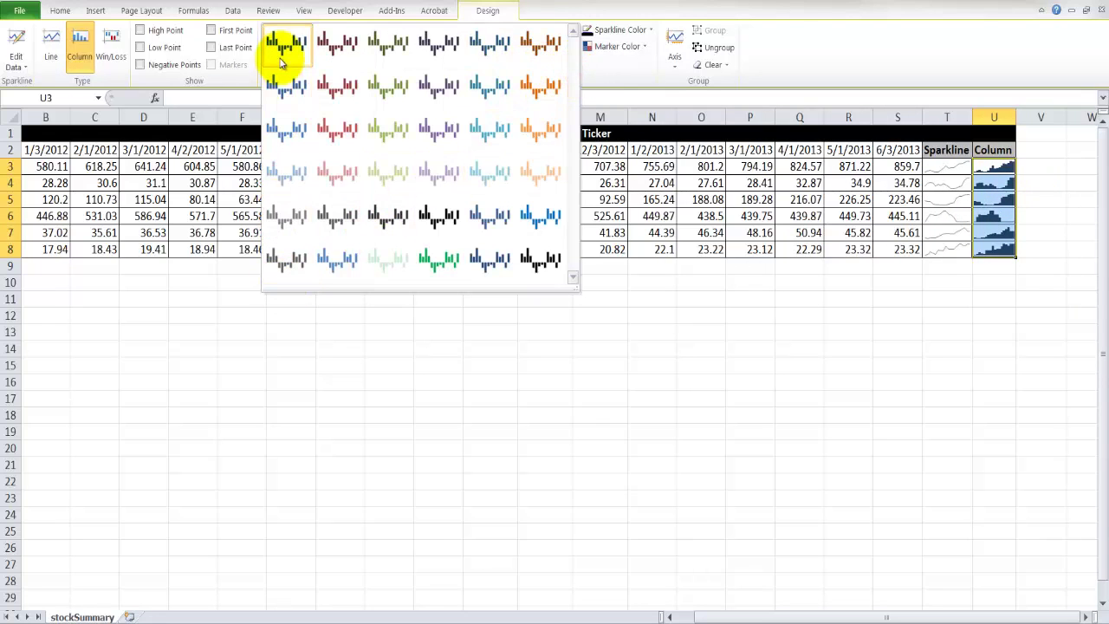
{"action": "left_click", "coordinate": [286, 216]}
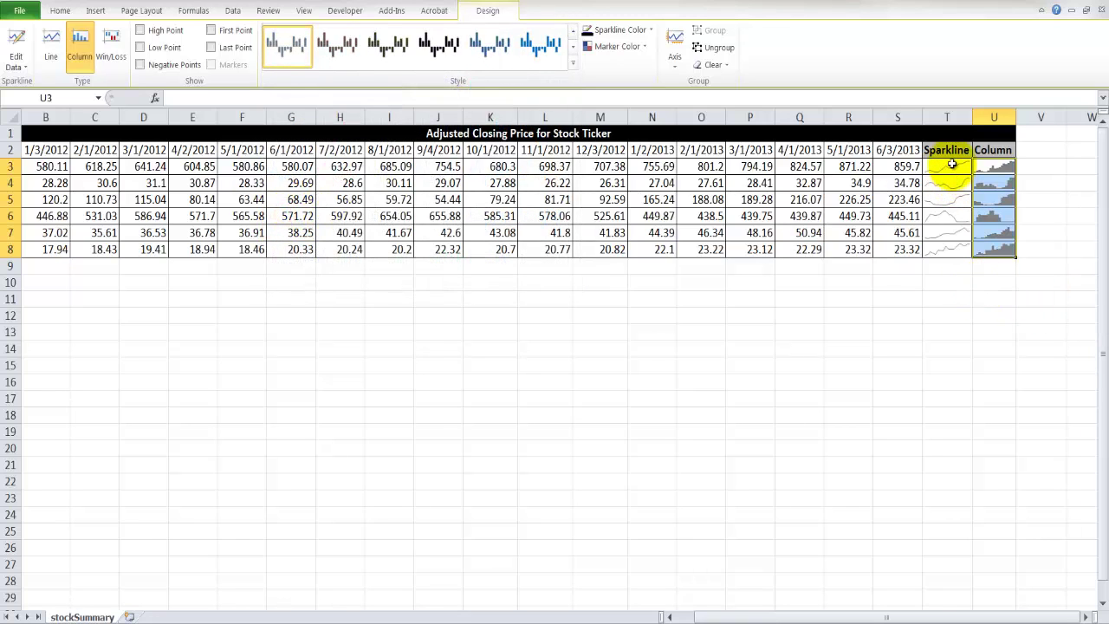
Set the high point marker color of all sparklines in T3:U8 to standard green
{"action": "left_click_drag", "start_coordinate": [951, 164], "coordinate": [947, 244]}
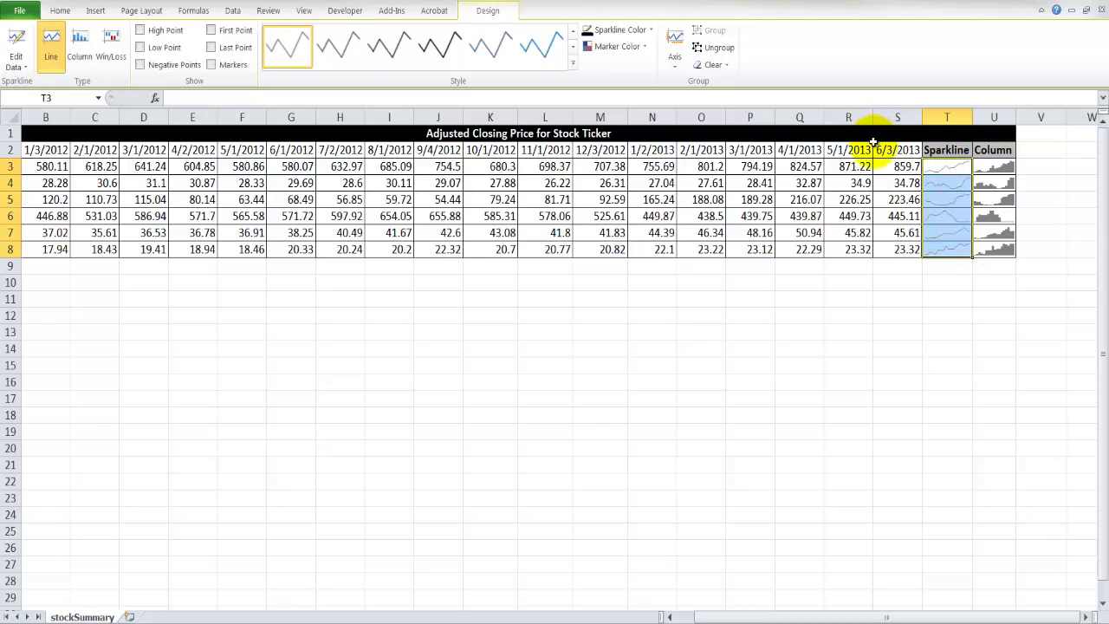
{"action": "left_click", "coordinate": [941, 166]}
{"action": "left_click_drag", "start_coordinate": [940, 165], "coordinate": [995, 249]}
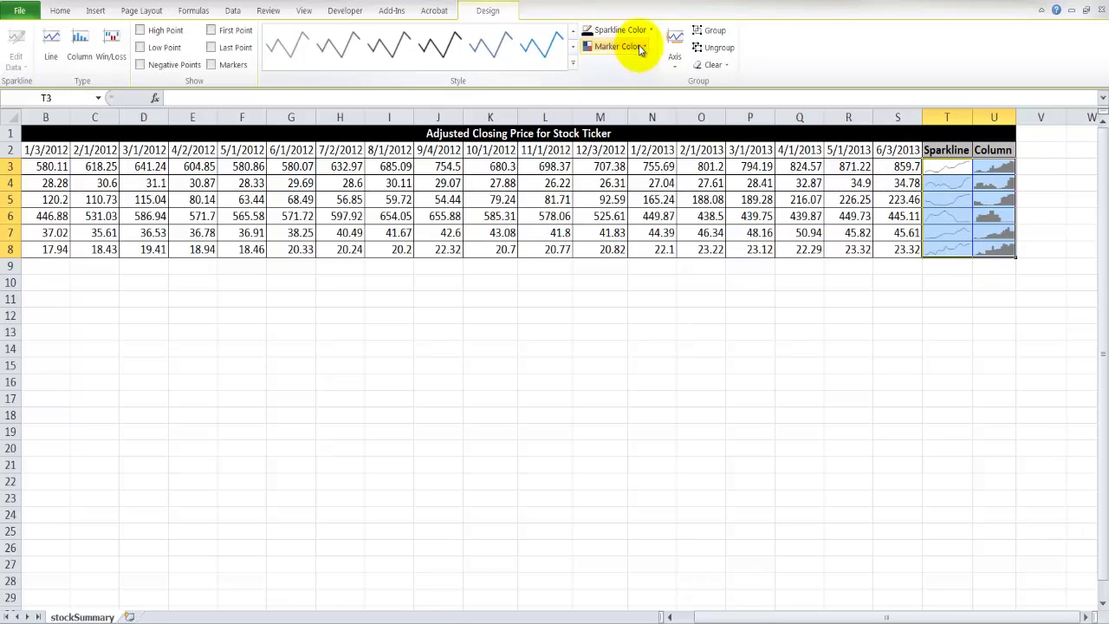
{"action": "left_click", "coordinate": [608, 49]}
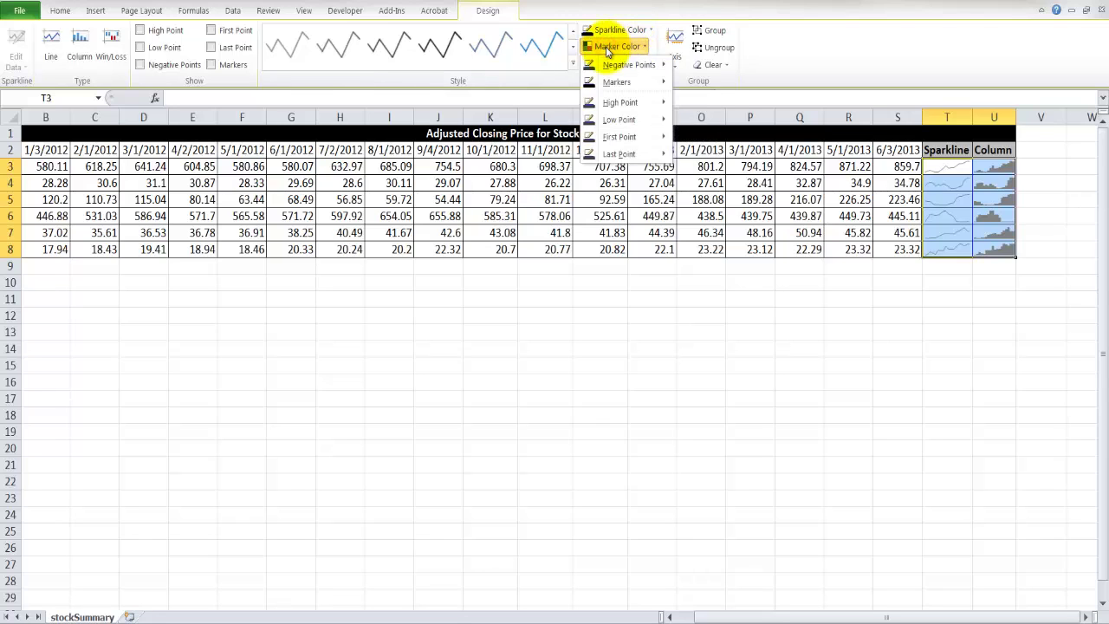
{"action": "mouse_move", "coordinate": [622, 105]}
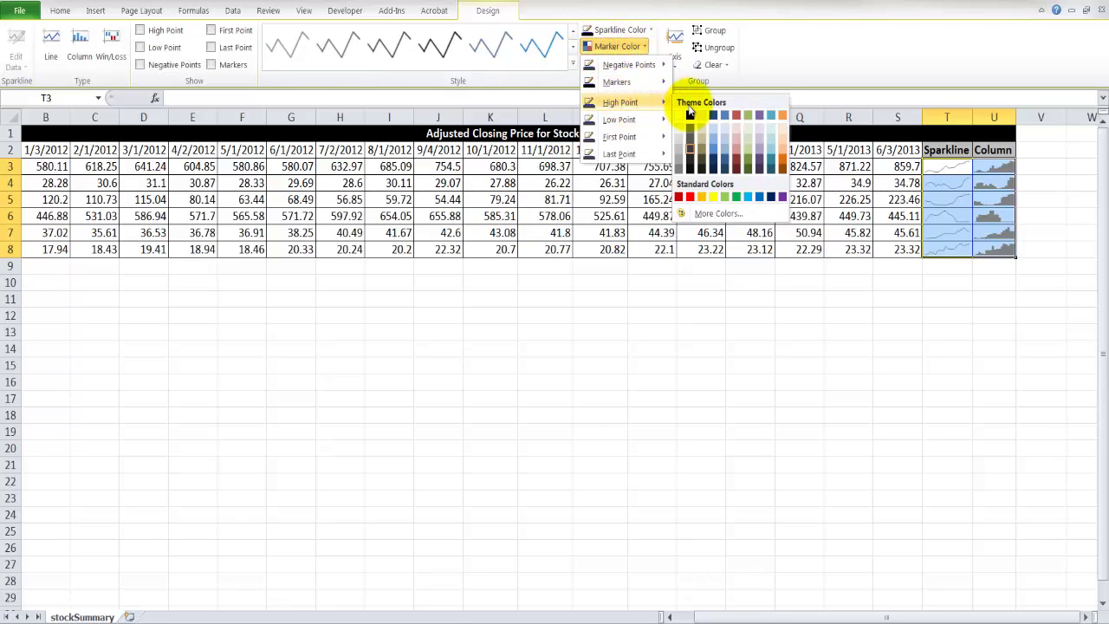
{"action": "left_click", "coordinate": [735, 198]}
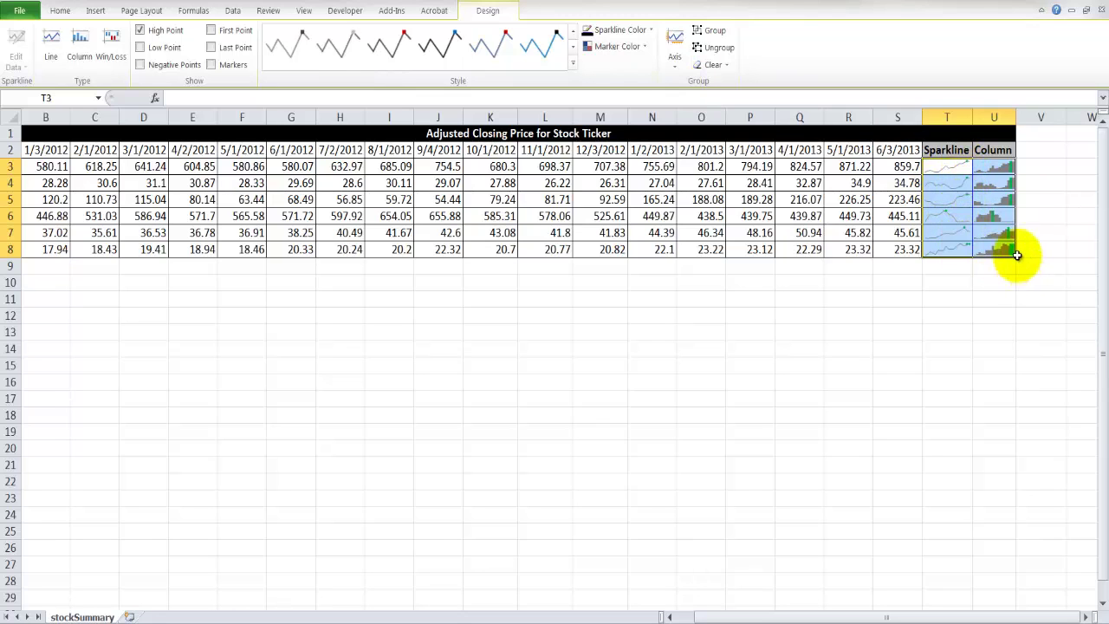
Set the low point marker color of the sparklines in T3:U8 to standard red
{"action": "left_click", "coordinate": [616, 46]}
{"action": "mouse_move", "coordinate": [622, 119]}
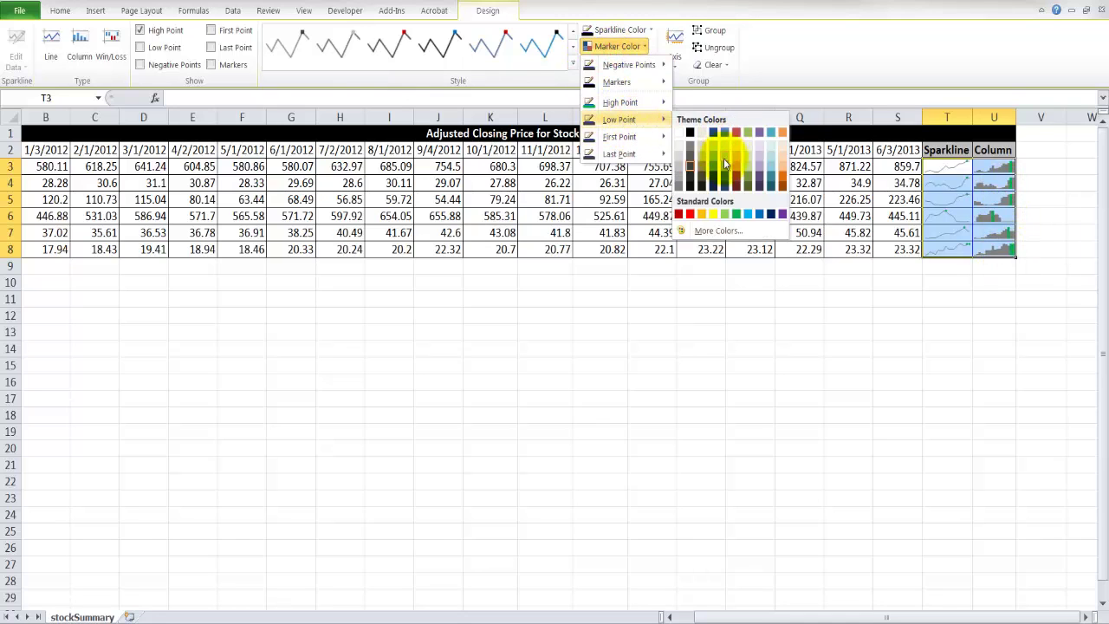
{"action": "left_click", "coordinate": [691, 215]}
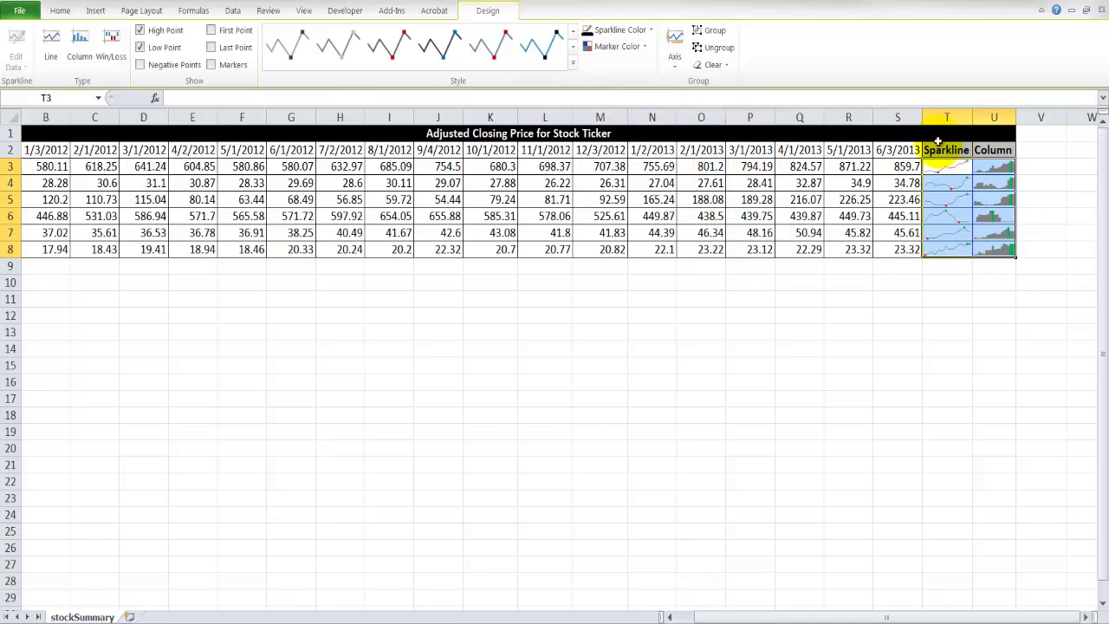
{"action": "left_click", "coordinate": [983, 296]}
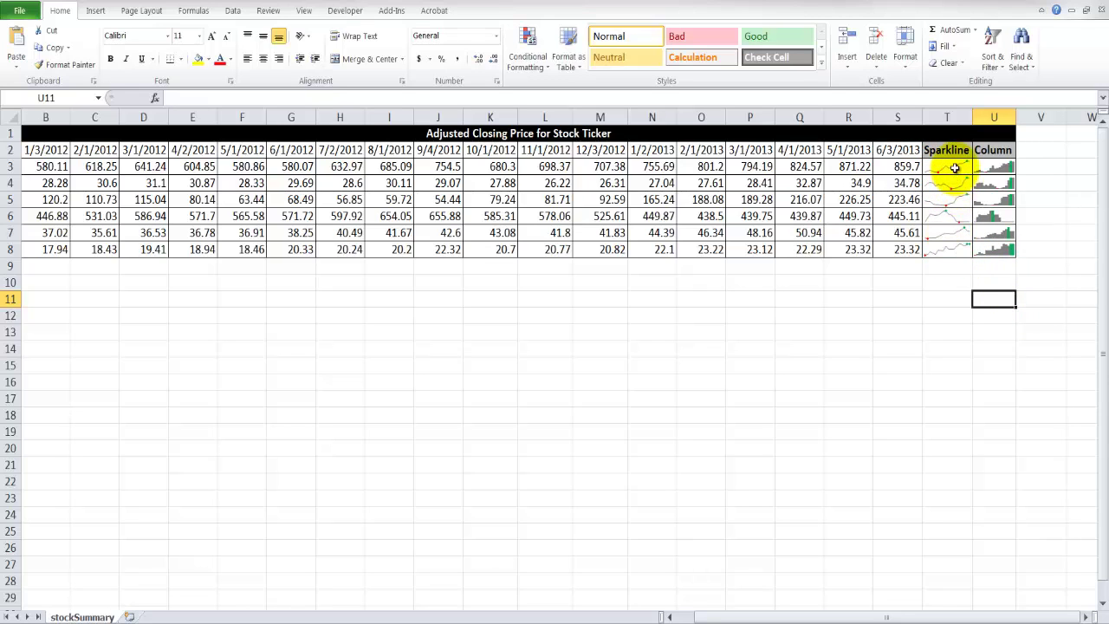
Examine the axis options for the sparklines in T3:U8 and compare the 6/3/2013 prices in S3 and S8
{"action": "left_click_drag", "start_coordinate": [956, 168], "coordinate": [990, 244]}
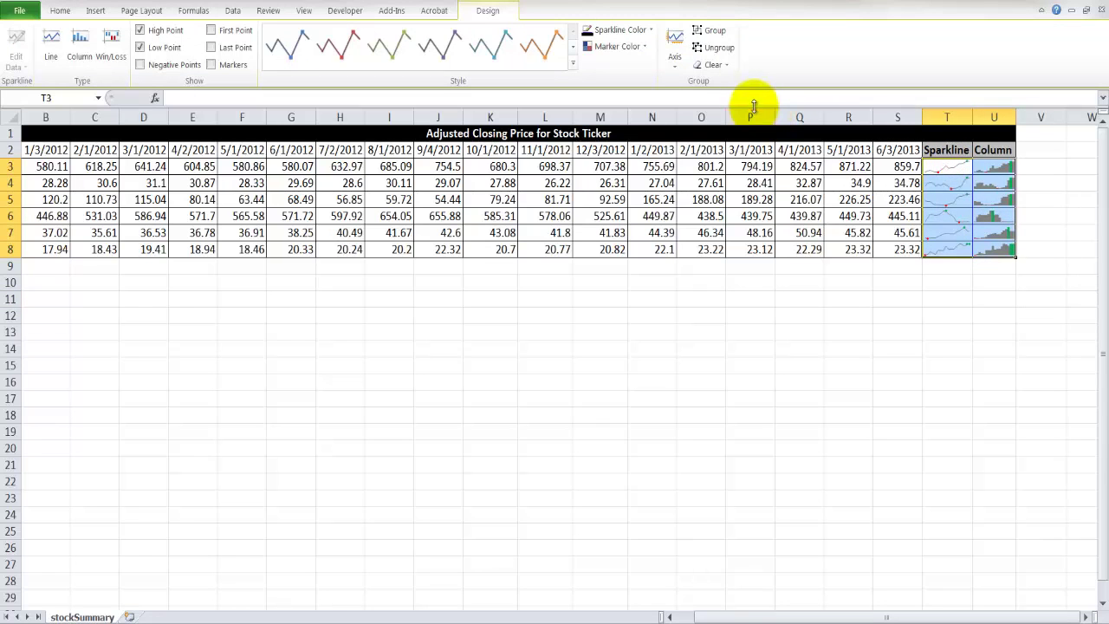
{"action": "left_click", "coordinate": [679, 66]}
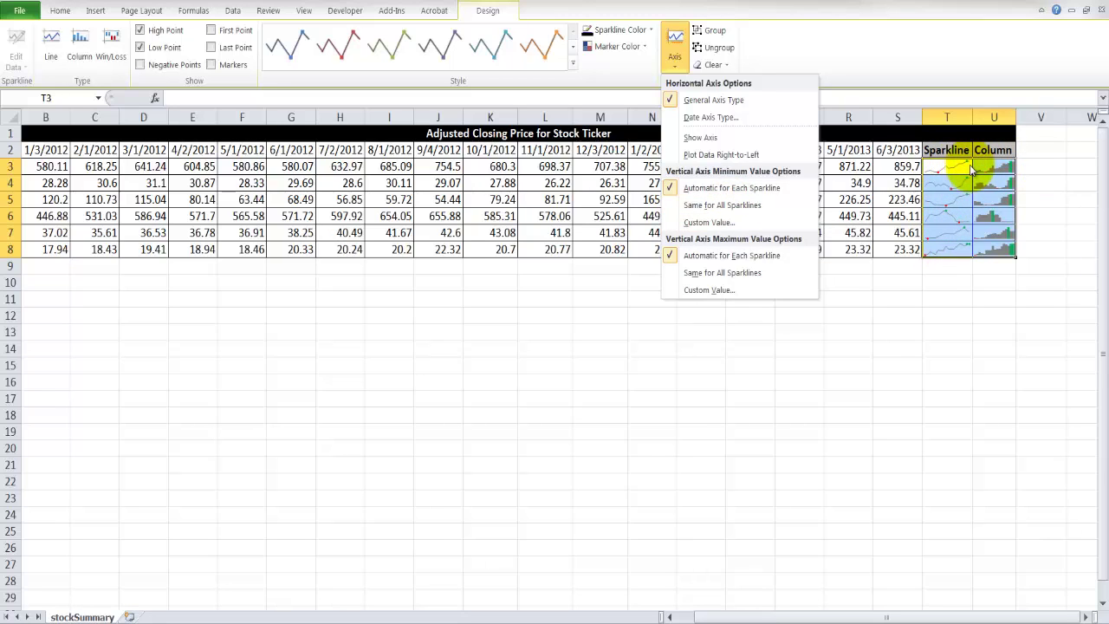
{"action": "left_click", "coordinate": [912, 342]}
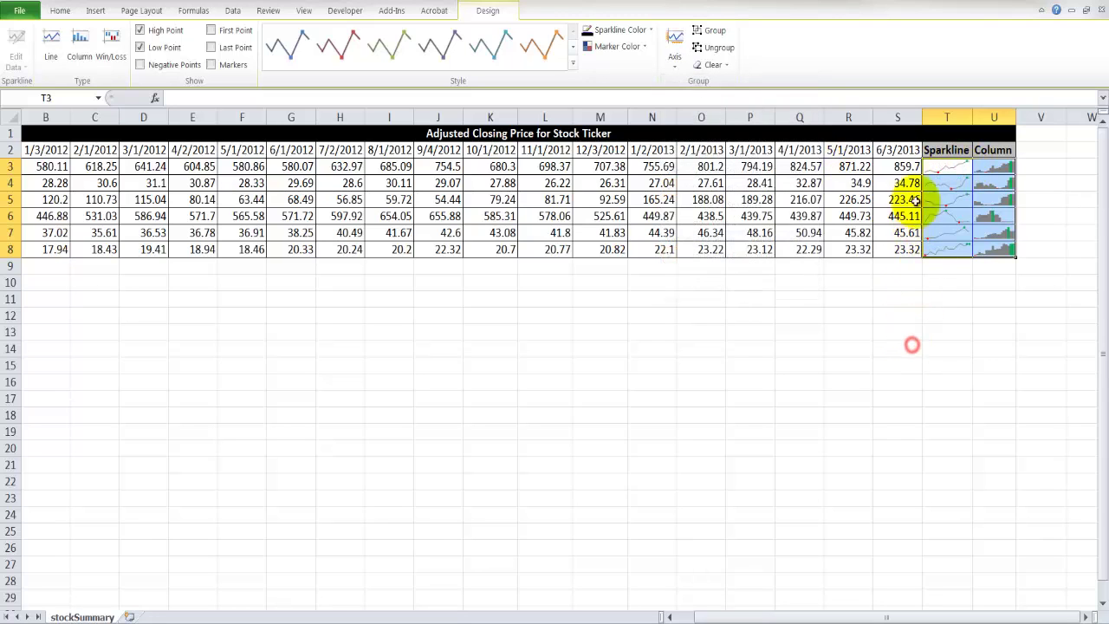
{"action": "left_click", "coordinate": [906, 166]}
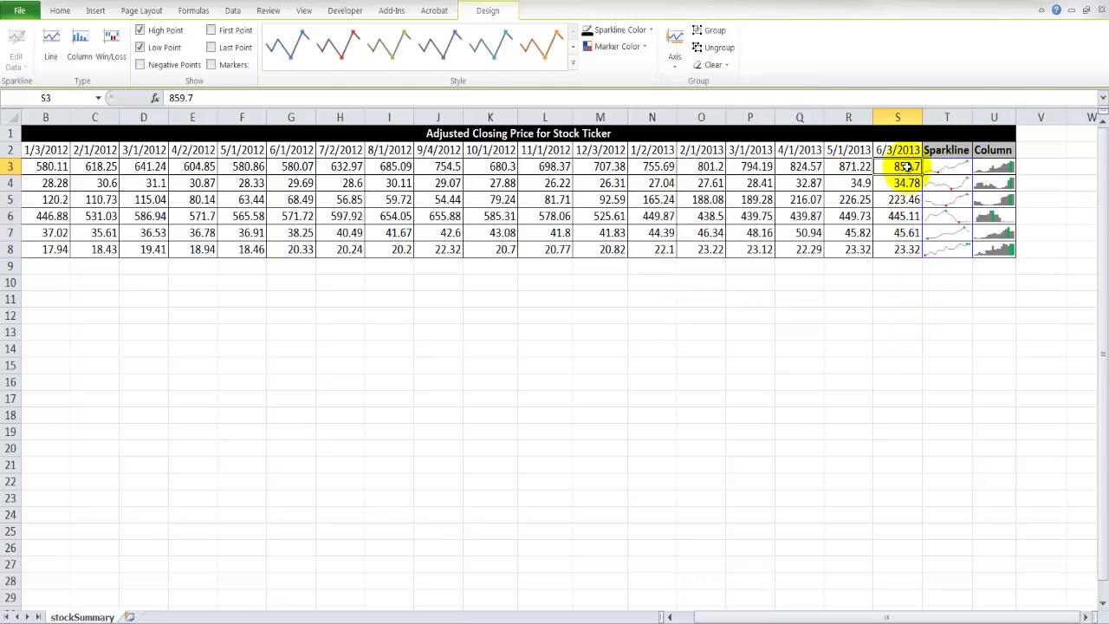
{"action": "left_click", "coordinate": [909, 249]}
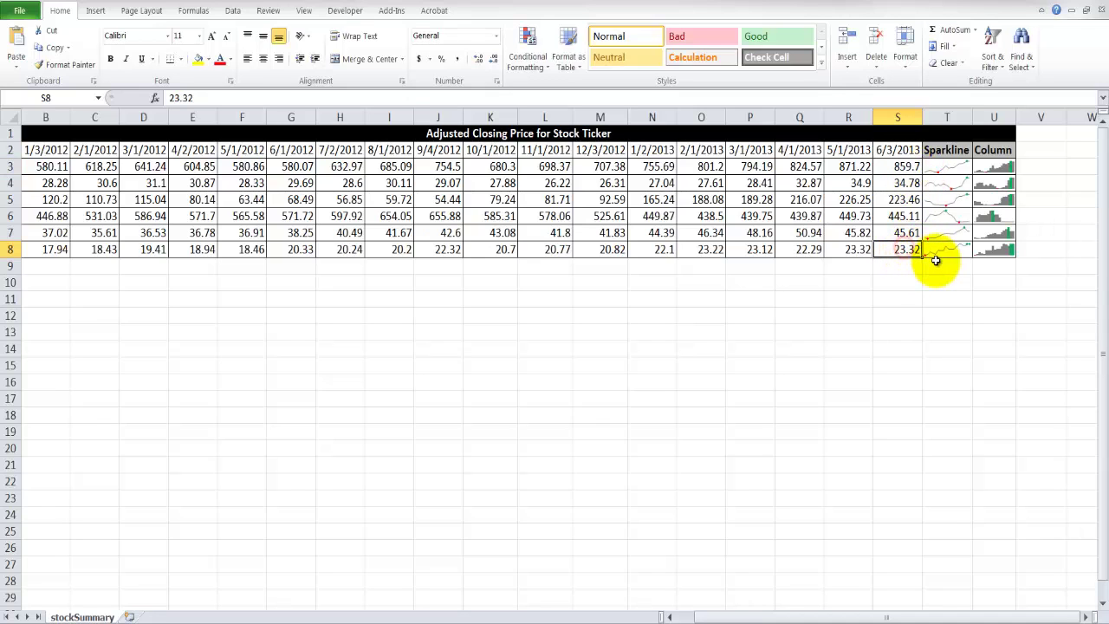
Set the vertical axis minimum and maximum of the sparklines in T3:U8 to Same for All Sparklines
{"action": "left_click_drag", "start_coordinate": [945, 166], "coordinate": [983, 247]}
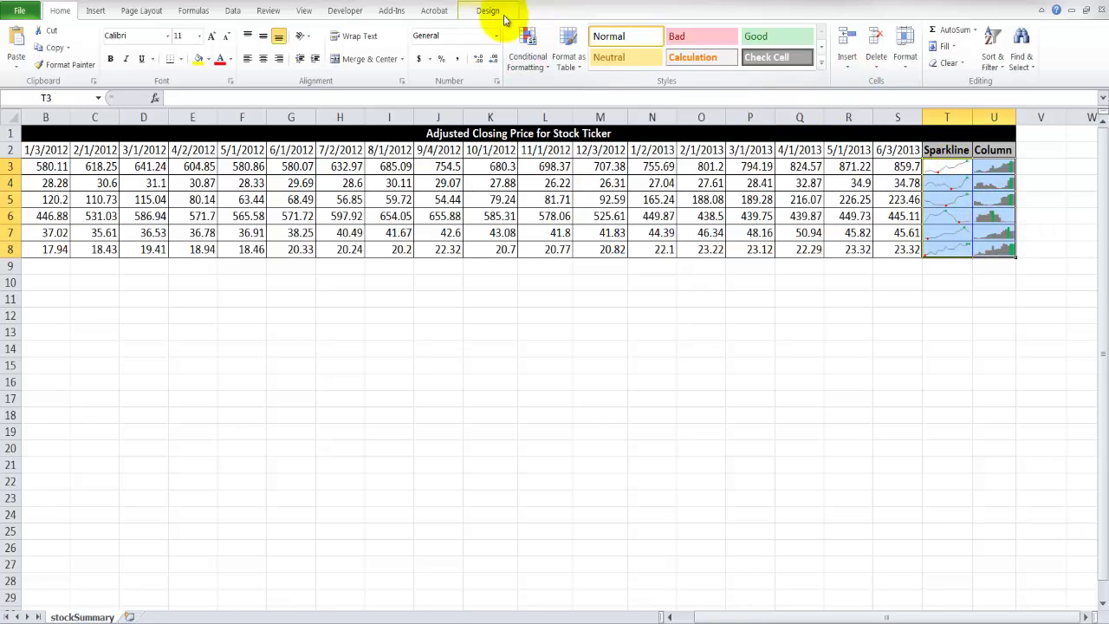
{"action": "left_click", "coordinate": [490, 11]}
{"action": "left_click", "coordinate": [679, 55]}
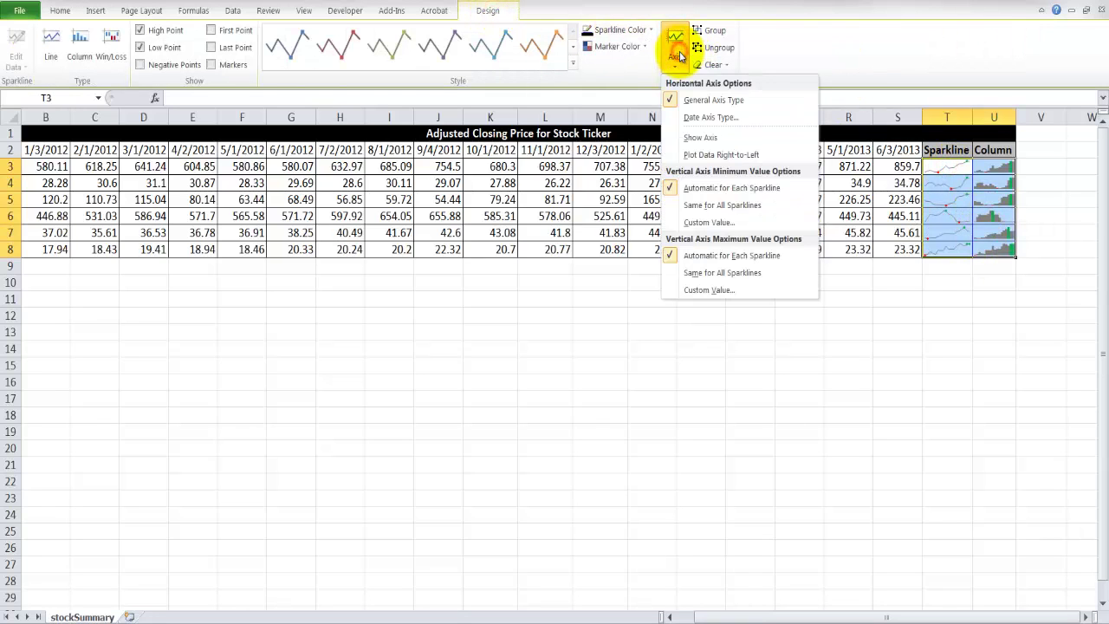
{"action": "left_click", "coordinate": [704, 206]}
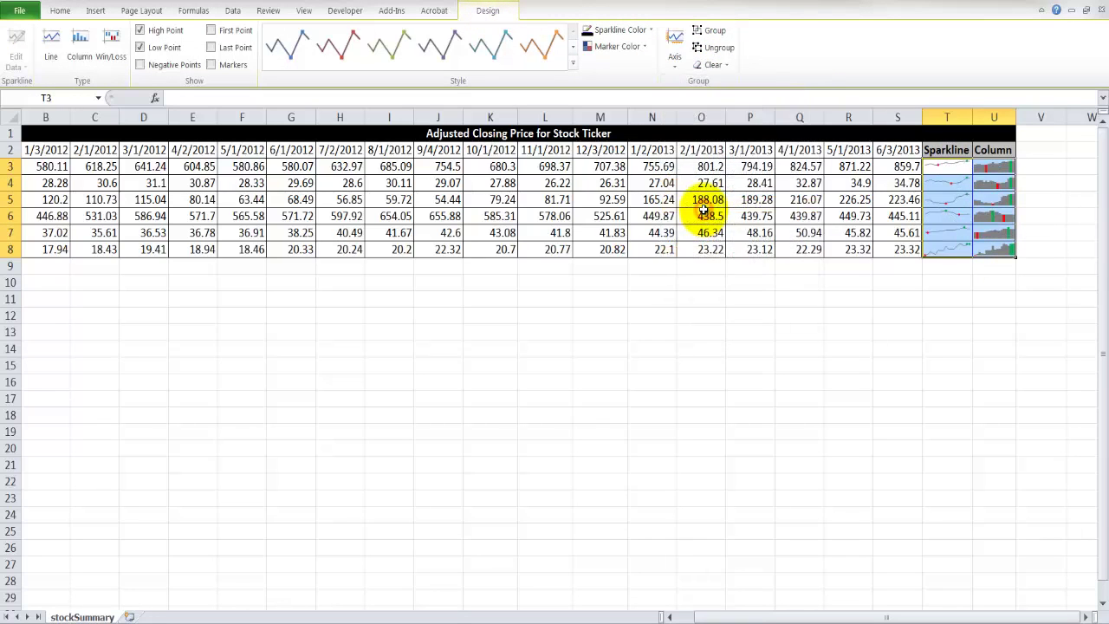
{"action": "left_click", "coordinate": [674, 54]}
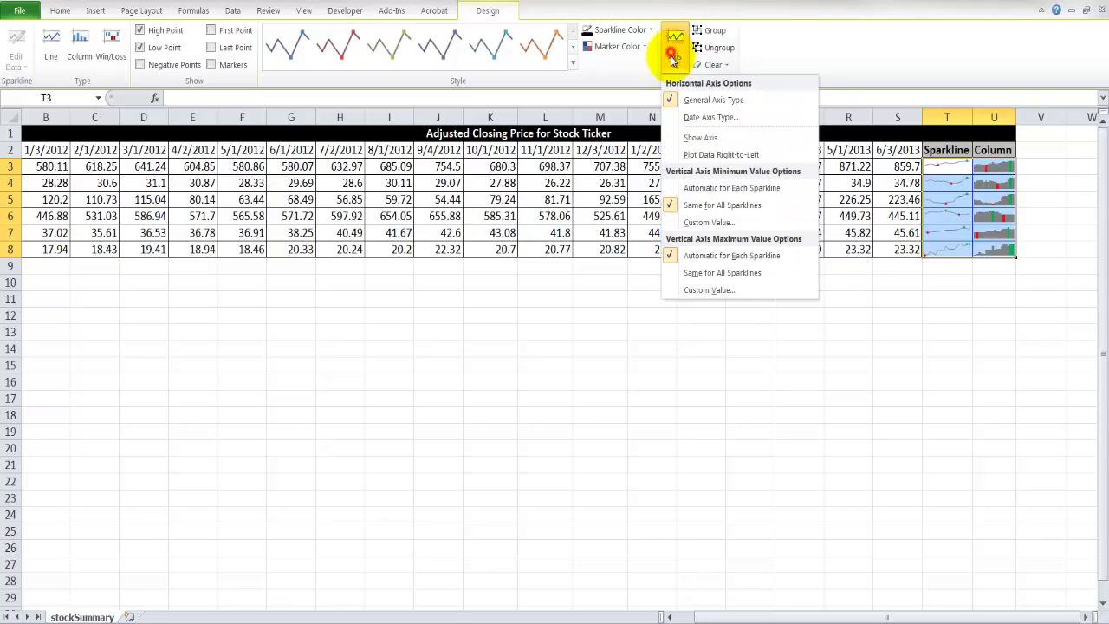
{"action": "left_click", "coordinate": [698, 273]}
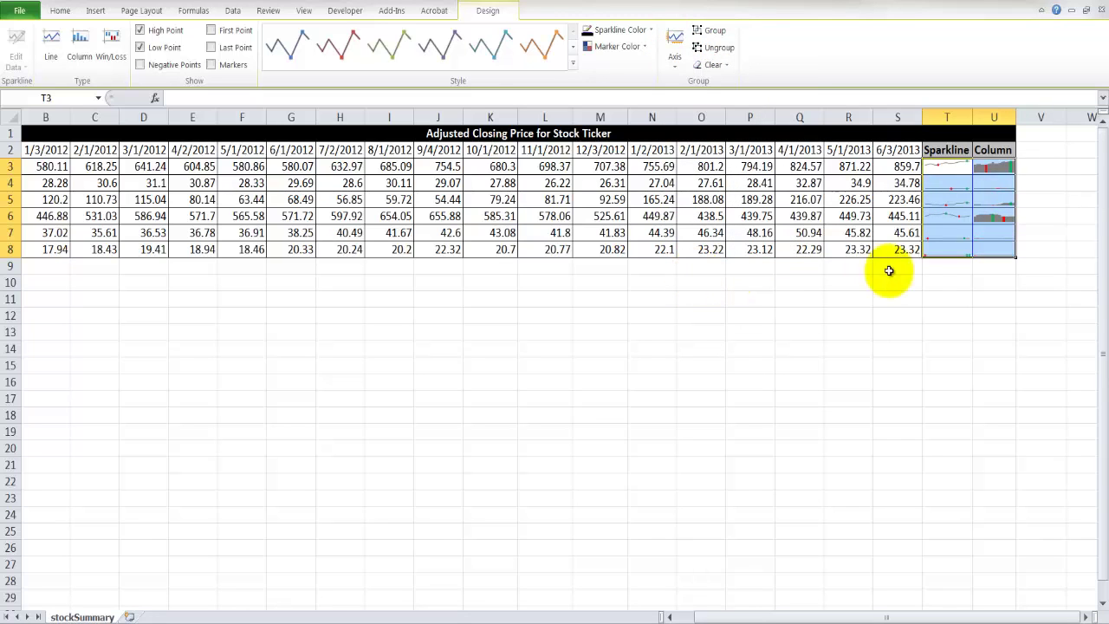
{"action": "left_click", "coordinate": [951, 290]}
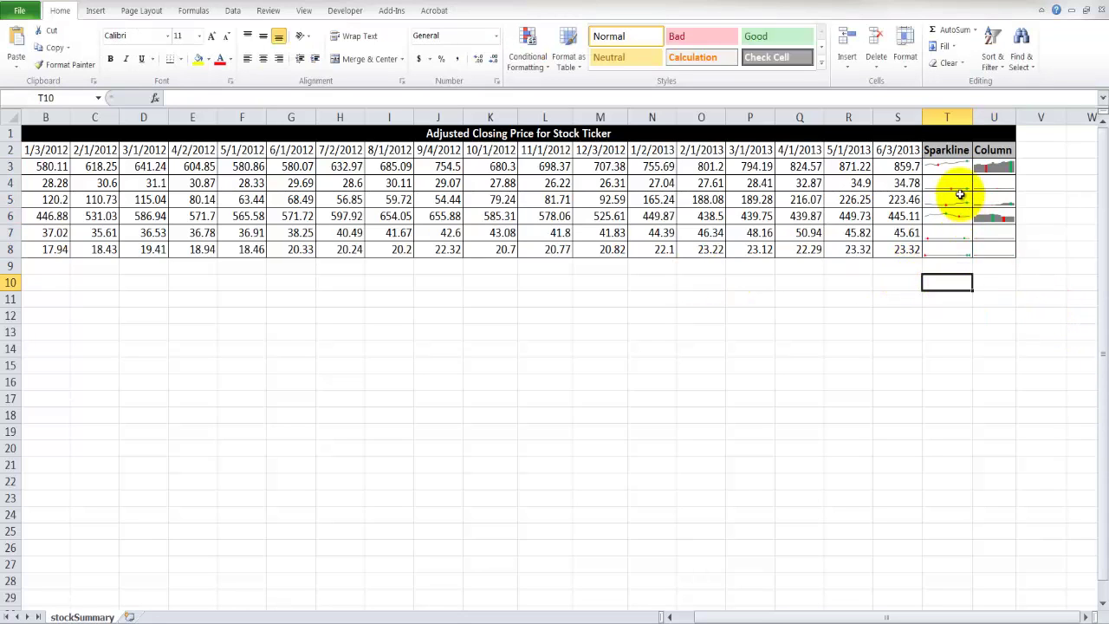
Compare the GOOG and MSFT price rows with their sparklines to see how the shared axis scale affects them
{"action": "left_click_drag", "start_coordinate": [990, 616], "coordinate": [974, 620]}
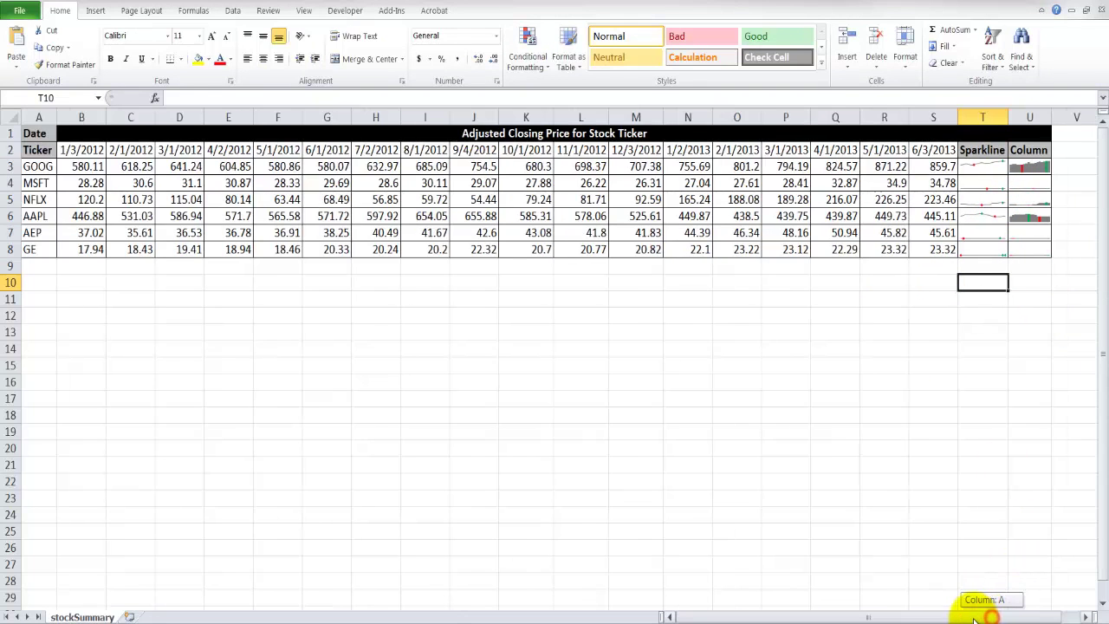
{"action": "left_click", "coordinate": [992, 183]}
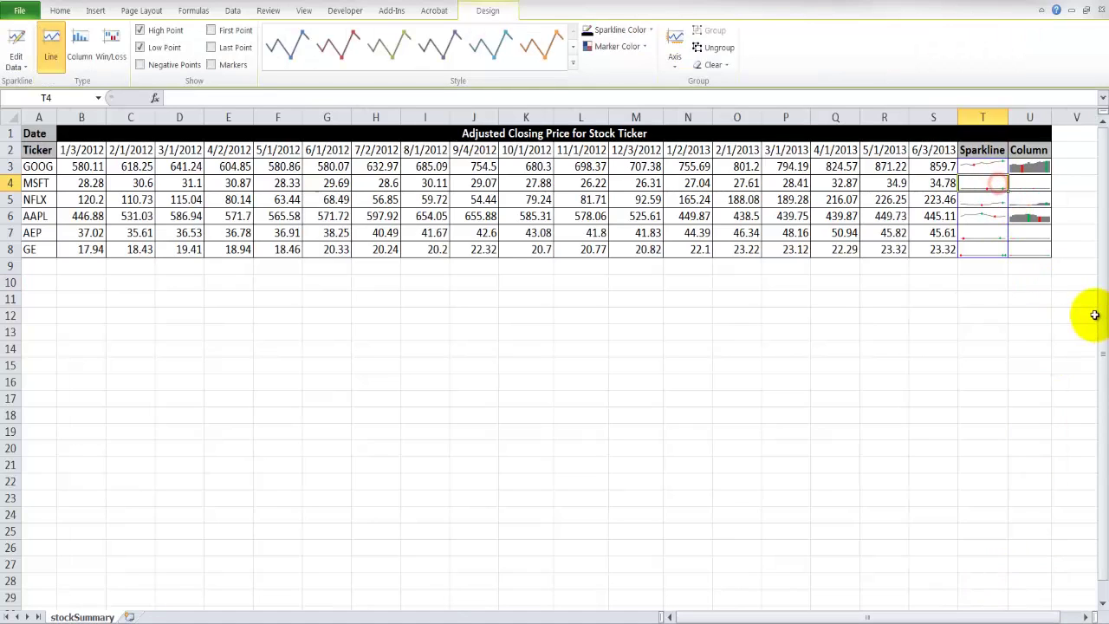
{"action": "left_click", "coordinate": [989, 168]}
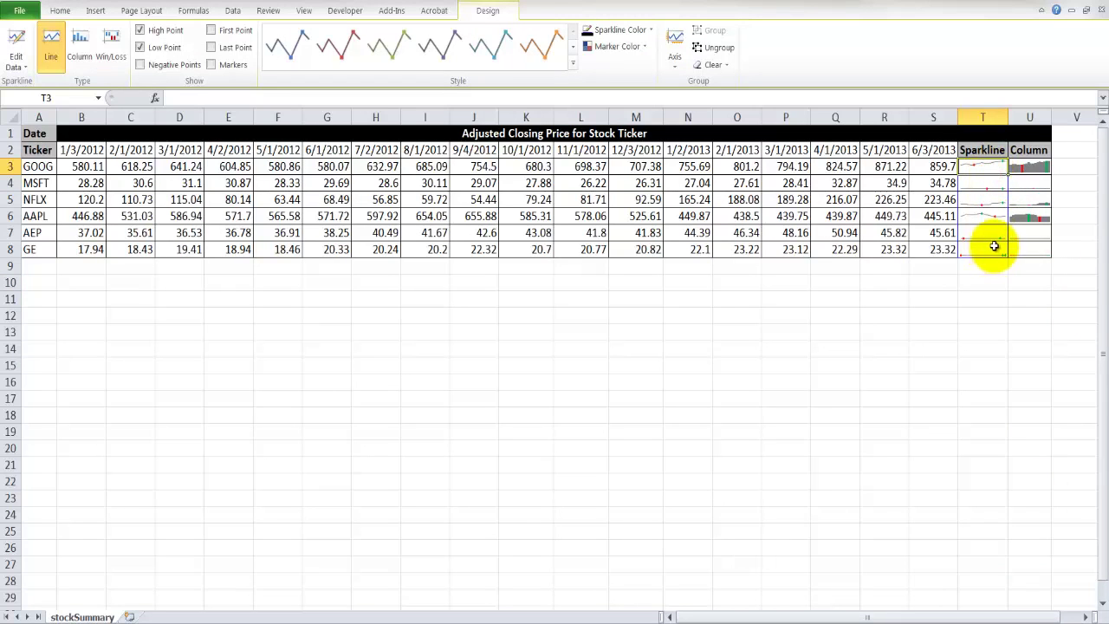
{"action": "left_click_drag", "start_coordinate": [986, 167], "coordinate": [1015, 245]}
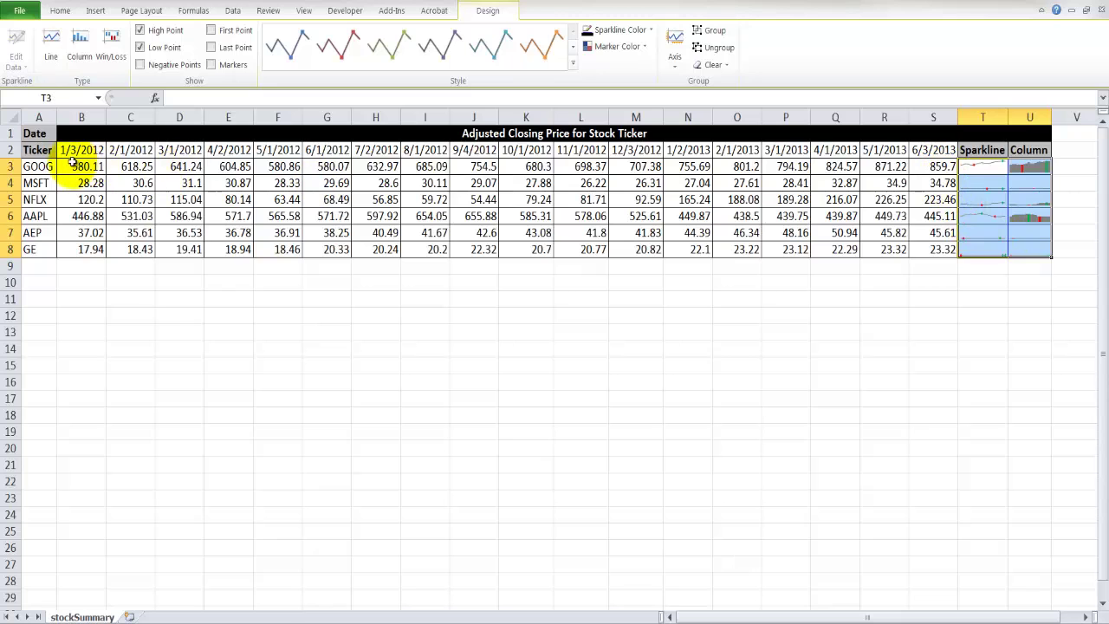
{"action": "left_click_drag", "start_coordinate": [76, 165], "coordinate": [945, 168]}
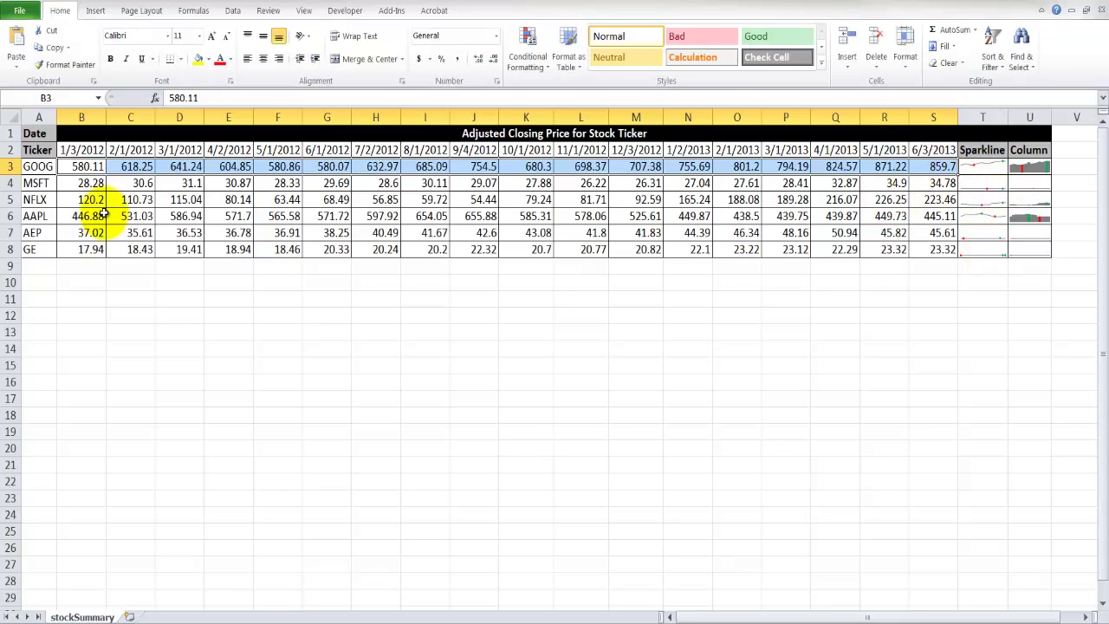
{"action": "left_click_drag", "start_coordinate": [86, 182], "coordinate": [943, 179]}
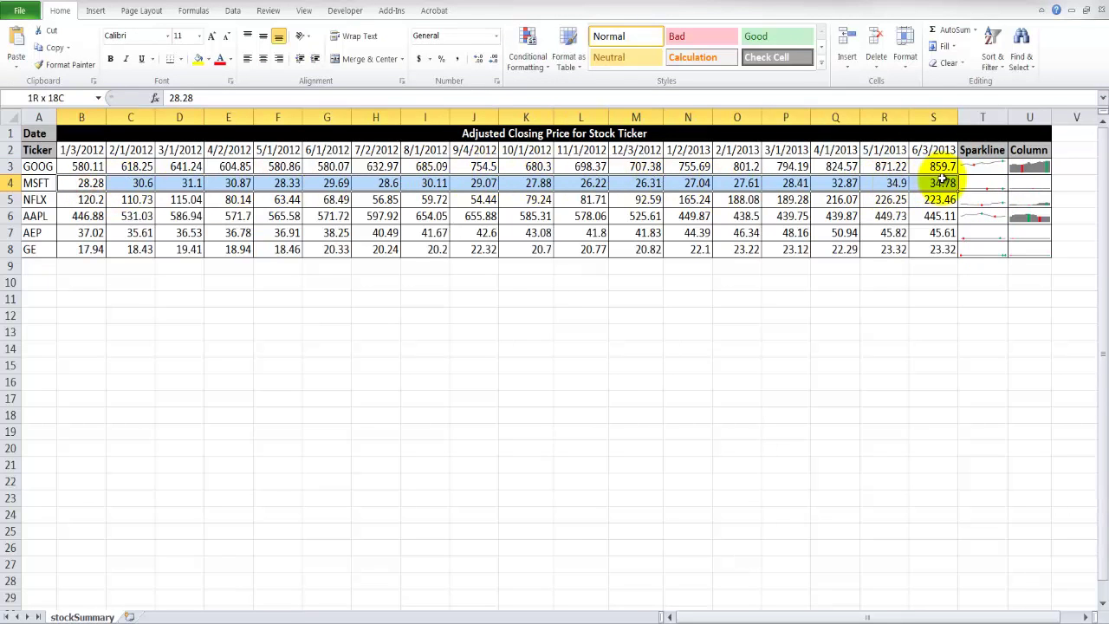
{"action": "left_click_drag", "start_coordinate": [943, 179], "coordinate": [943, 179]}
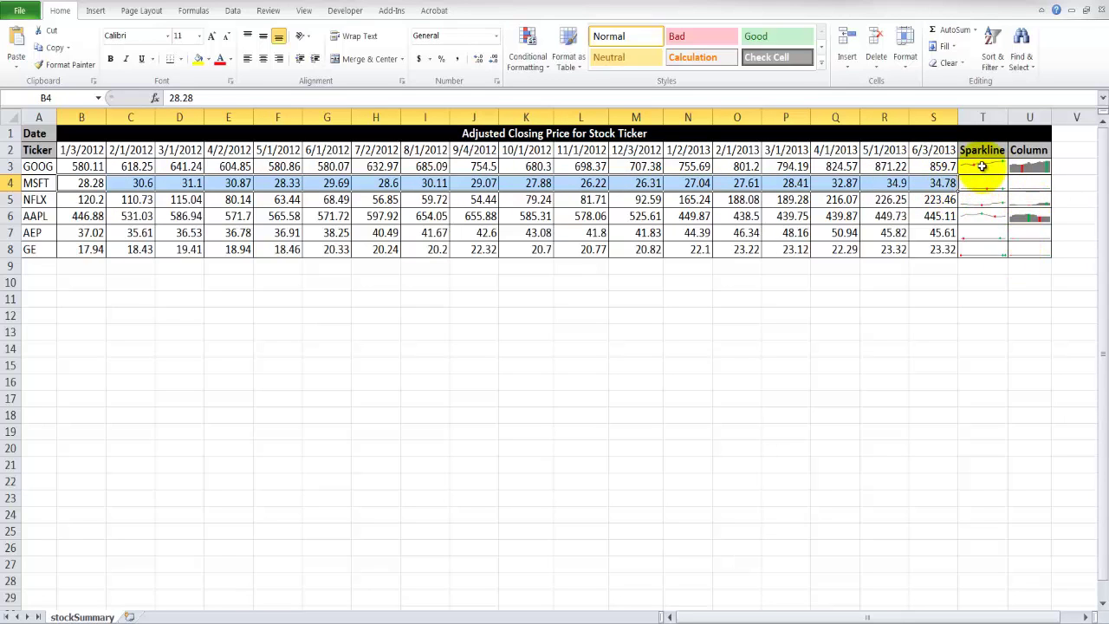
Return the vertical axis minimum and maximum of the sparklines in T3:U8 to Automatic for Each Sparkline
{"action": "left_click_drag", "start_coordinate": [981, 166], "coordinate": [1023, 246]}
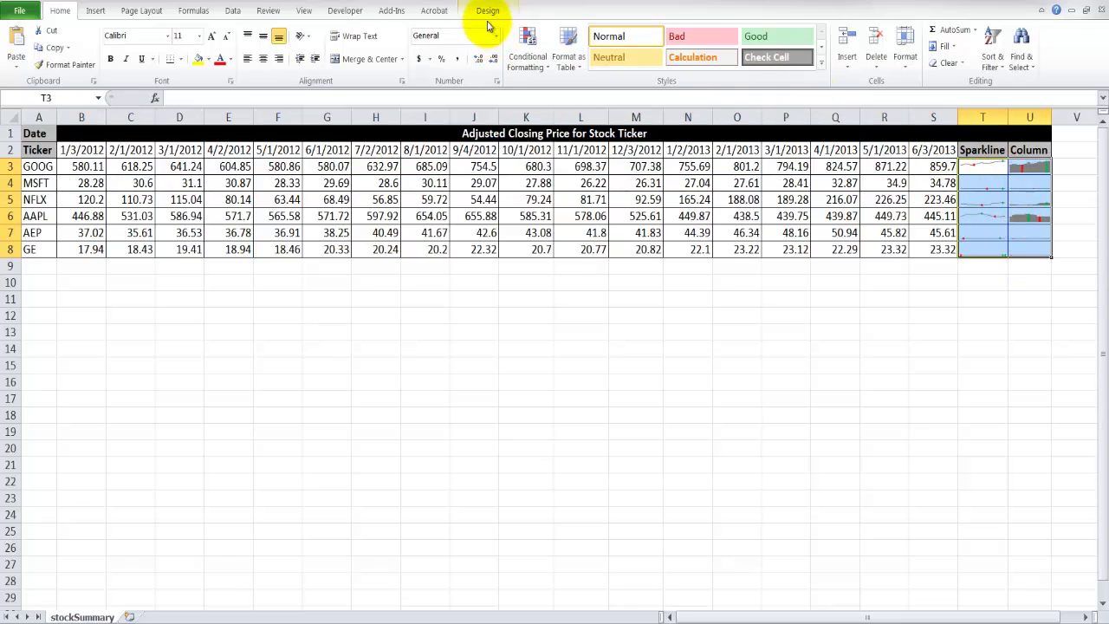
{"action": "left_click", "coordinate": [488, 12]}
{"action": "left_click", "coordinate": [677, 45]}
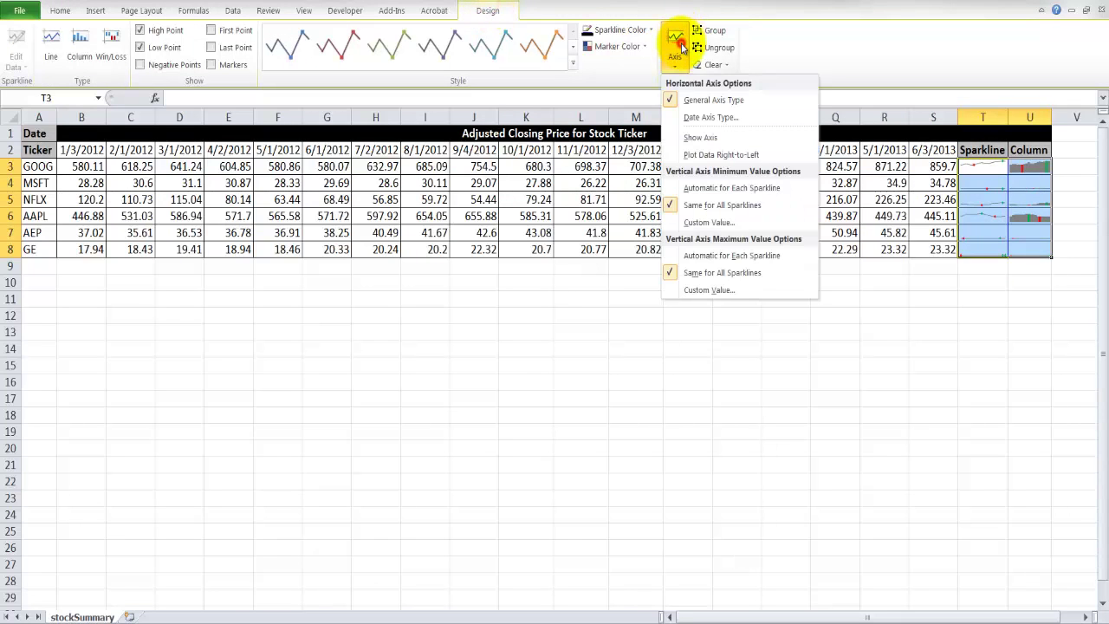
{"action": "left_click", "coordinate": [705, 187]}
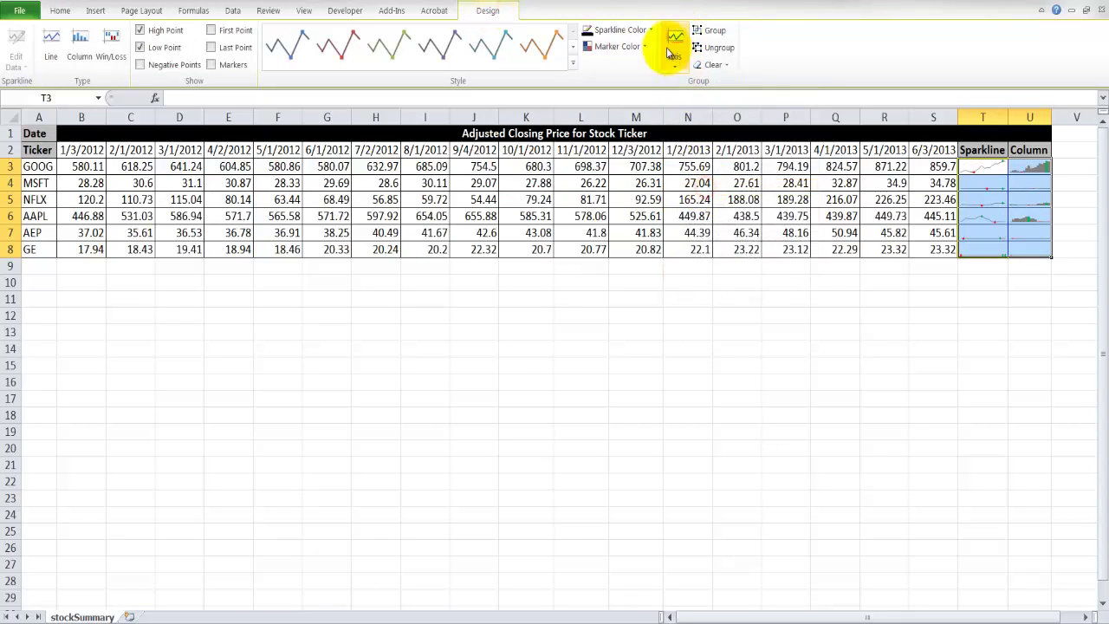
{"action": "left_click", "coordinate": [669, 49]}
{"action": "left_click", "coordinate": [685, 255]}
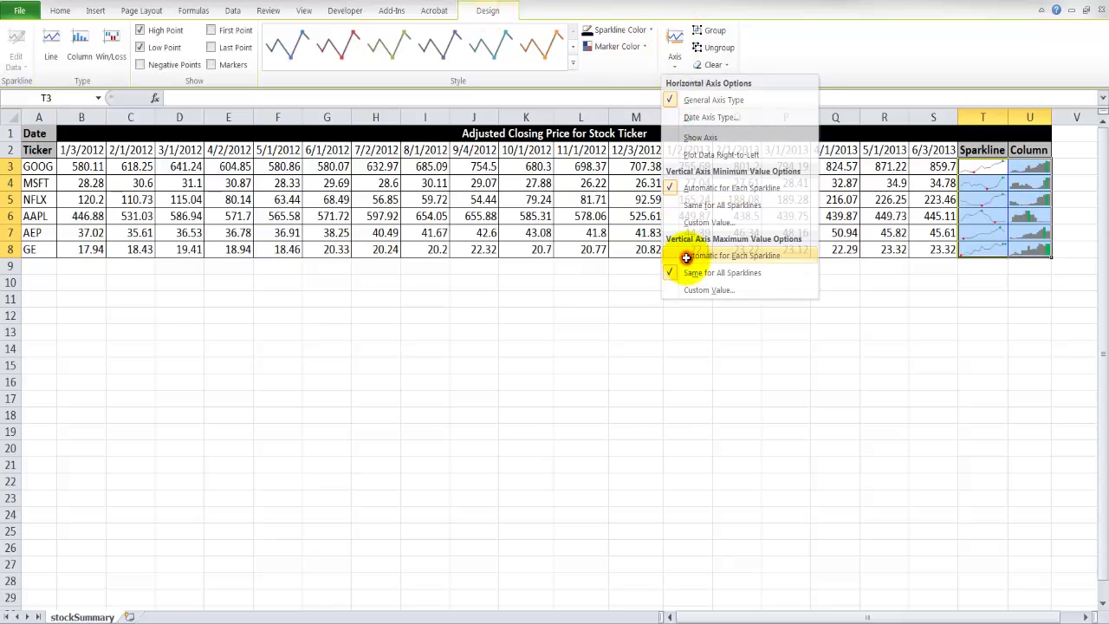
{"action": "left_click", "coordinate": [922, 334]}
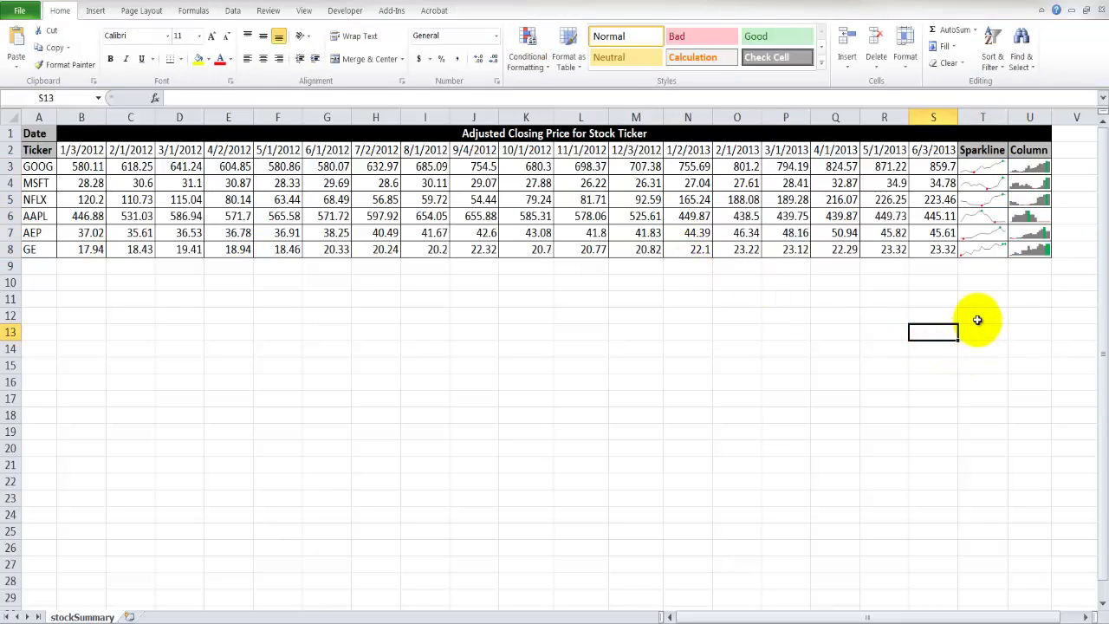